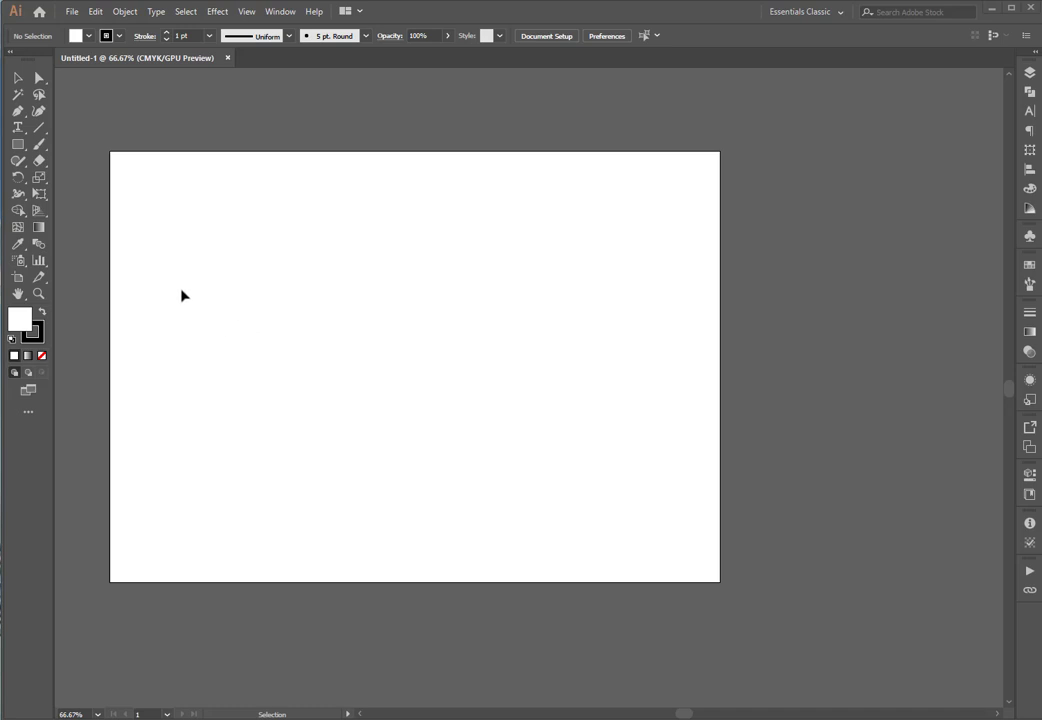
Draw a hexagon about 195 × 169 mm with level upper and lower edges across the artboard using the Polygon tool
click(17, 145)
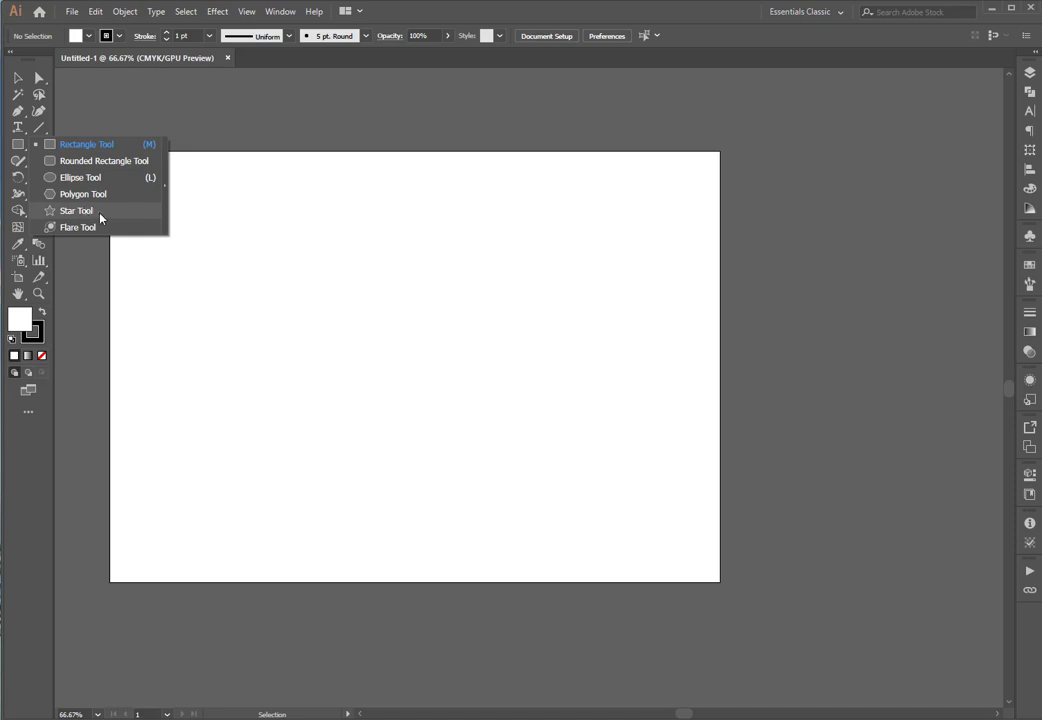
click(86, 194)
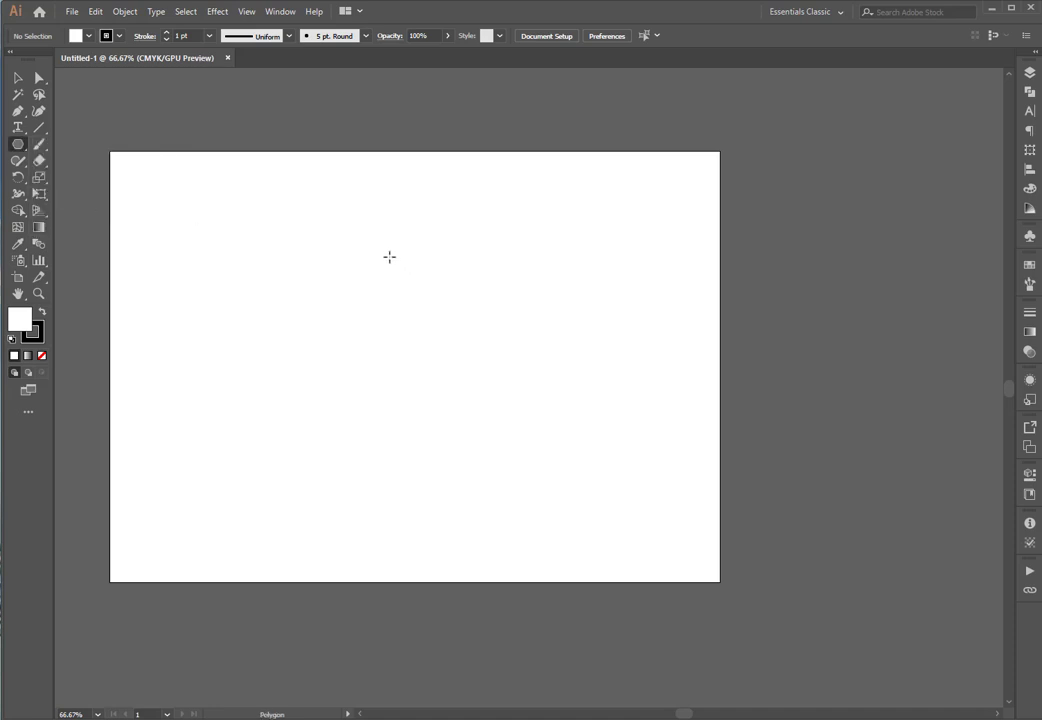
drag(312, 240, 302, 319)
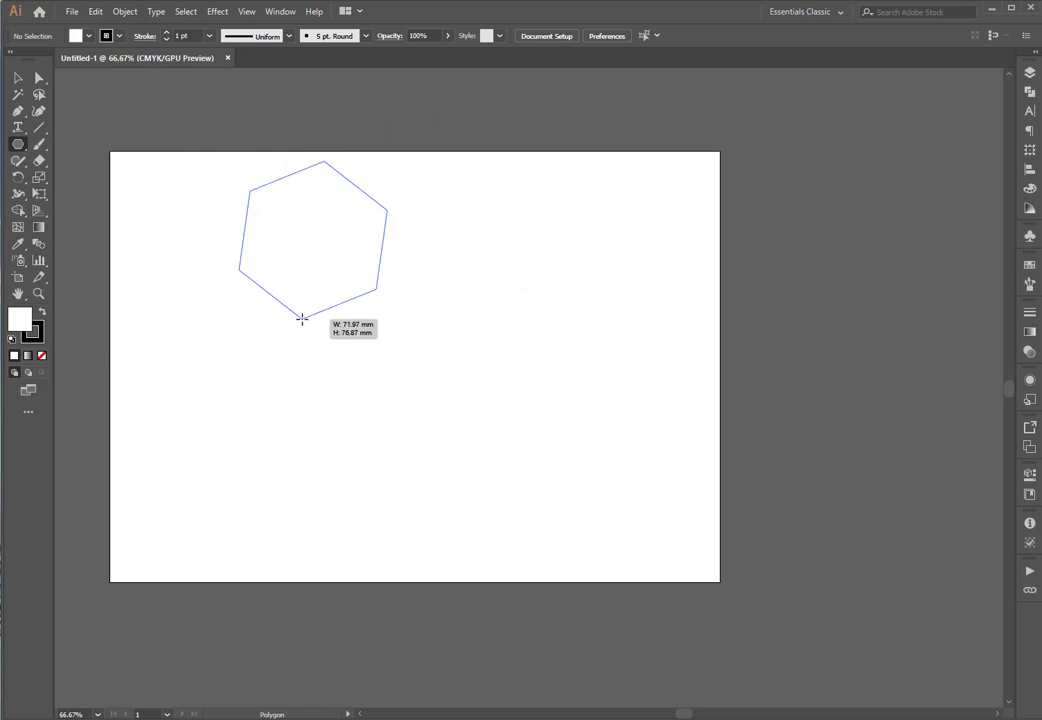
mouse_move(302, 319)
mouse_down()
mouse_move(367, 326)
mouse_move(305, 333)
mouse_move(328, 354)
mouse_move(362, 358)
mouse_move(333, 342)
mouse_move(321, 316)
mouse_move(337, 321)
mouse_move(305, 309)
mouse_move(249, 361)
mouse_move(463, 453)
mouse_move(484, 448)
mouse_move(341, 394)
mouse_move(410, 492)
mouse_move(391, 517)
mouse_move(433, 518)
mouse_up()
key(shift)
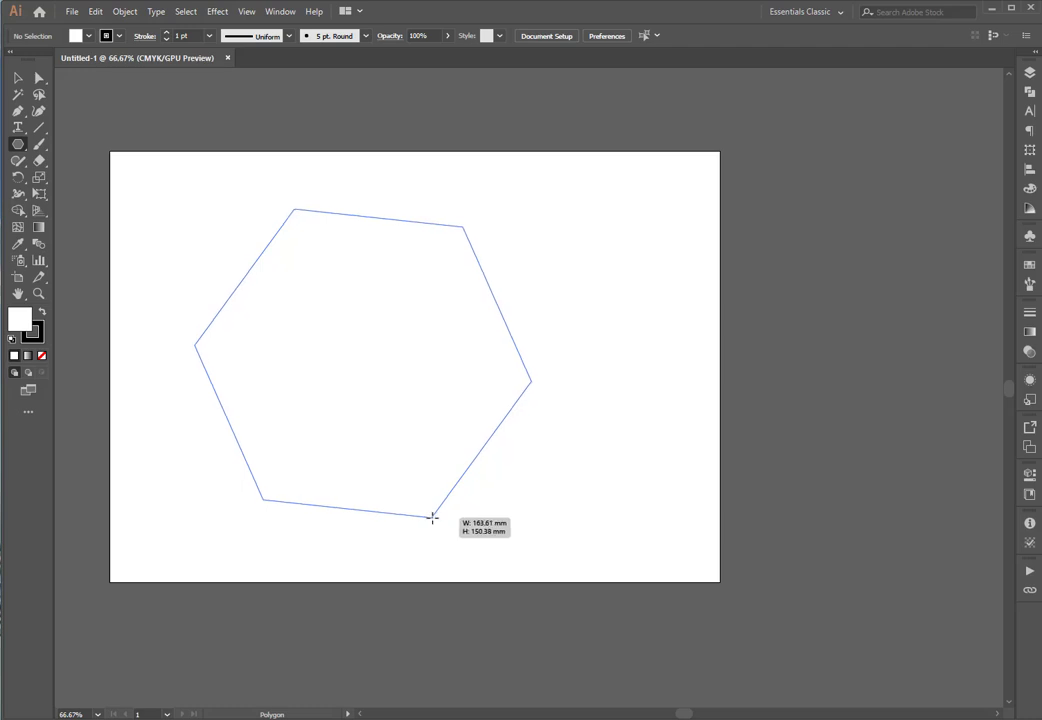
drag(433, 518, 479, 518)
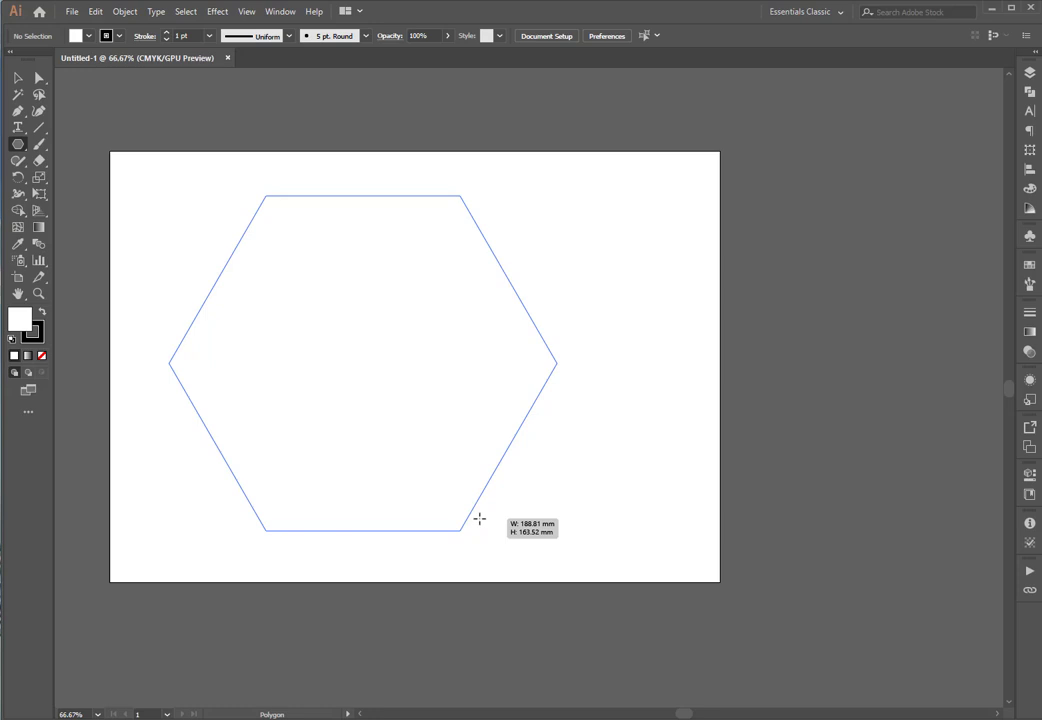
drag(479, 518, 414, 477)
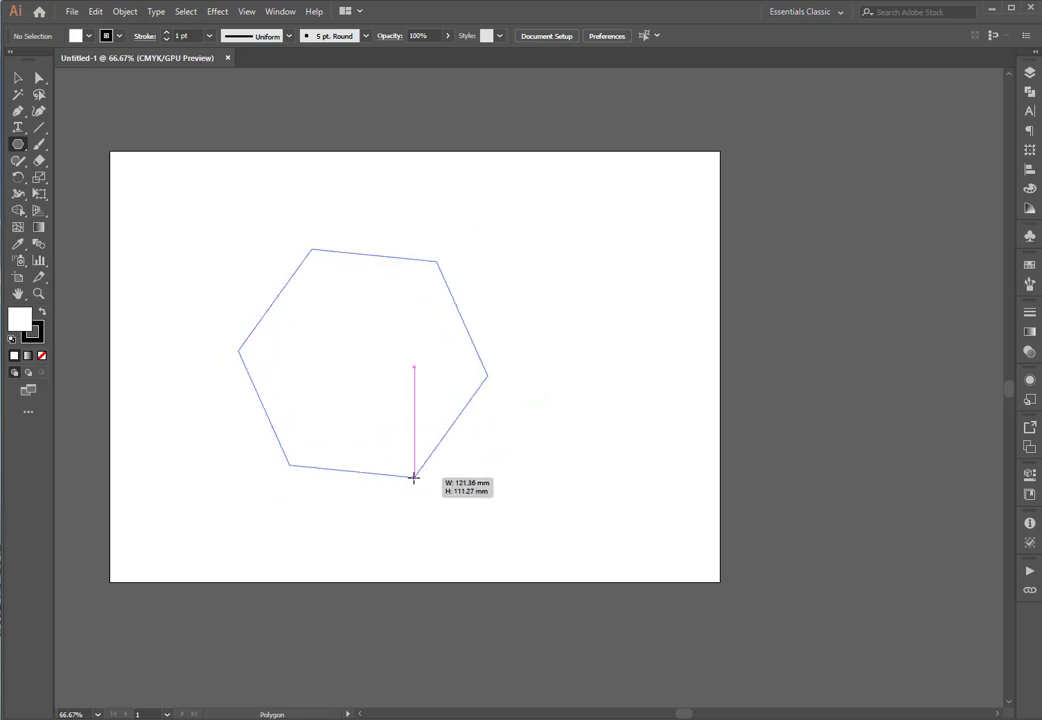
drag(414, 477, 463, 536)
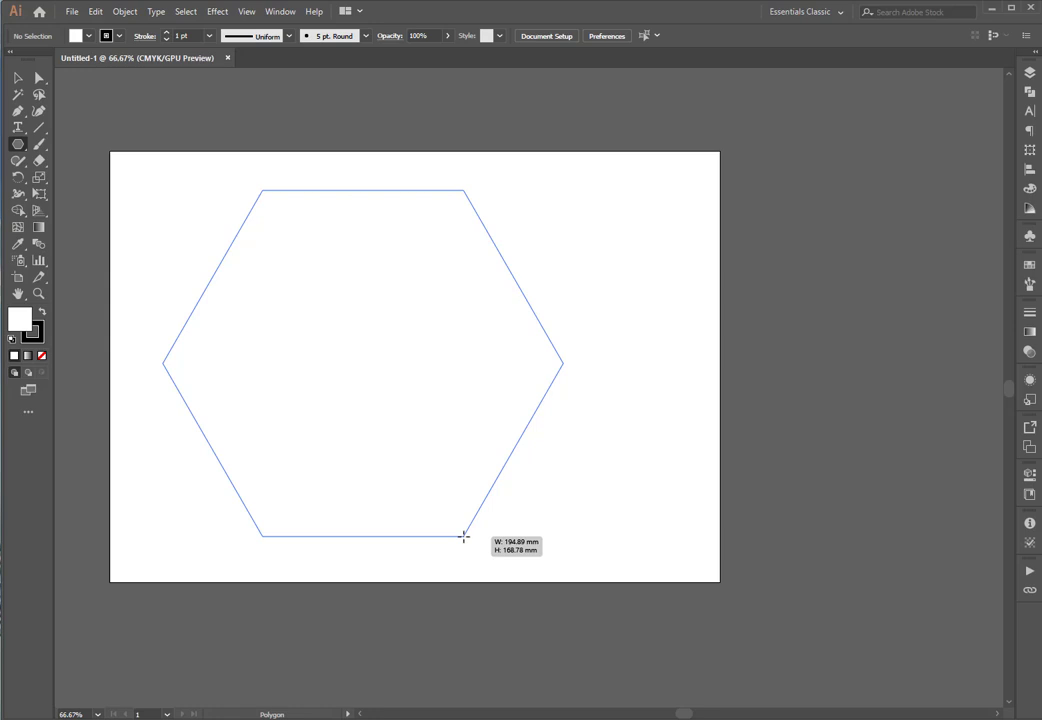
key(alt)
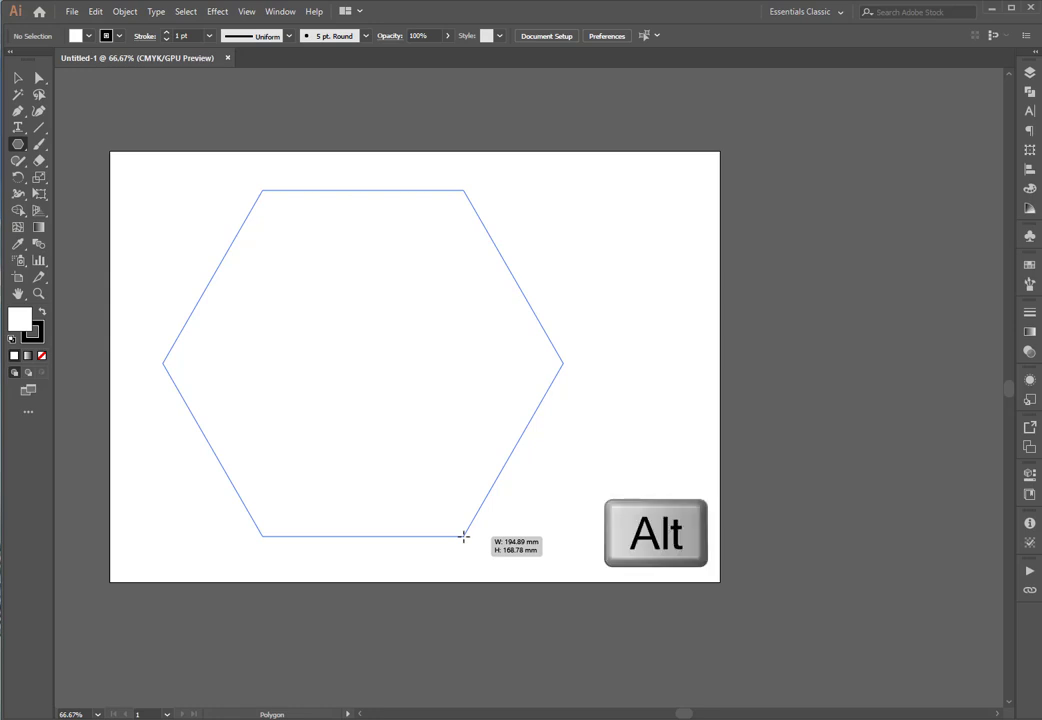
Draw a smaller tilted hexagon, move it closer to the middle of the artboard, and deselect it
mouse_move(463, 537)
mouse_down()
mouse_move(423, 470)
mouse_move(498, 530)
mouse_move(414, 454)
mouse_move(504, 516)
mouse_move(526, 405)
mouse_move(472, 363)
mouse_move(628, 356)
mouse_move(372, 328)
mouse_move(458, 374)
mouse_move(616, 377)
mouse_move(456, 371)
mouse_move(612, 351)
mouse_move(442, 281)
mouse_move(407, 293)
mouse_move(498, 309)
mouse_move(459, 312)
mouse_move(444, 357)
mouse_move(486, 365)
mouse_move(449, 361)
mouse_move(509, 386)
mouse_move(421, 355)
mouse_up()
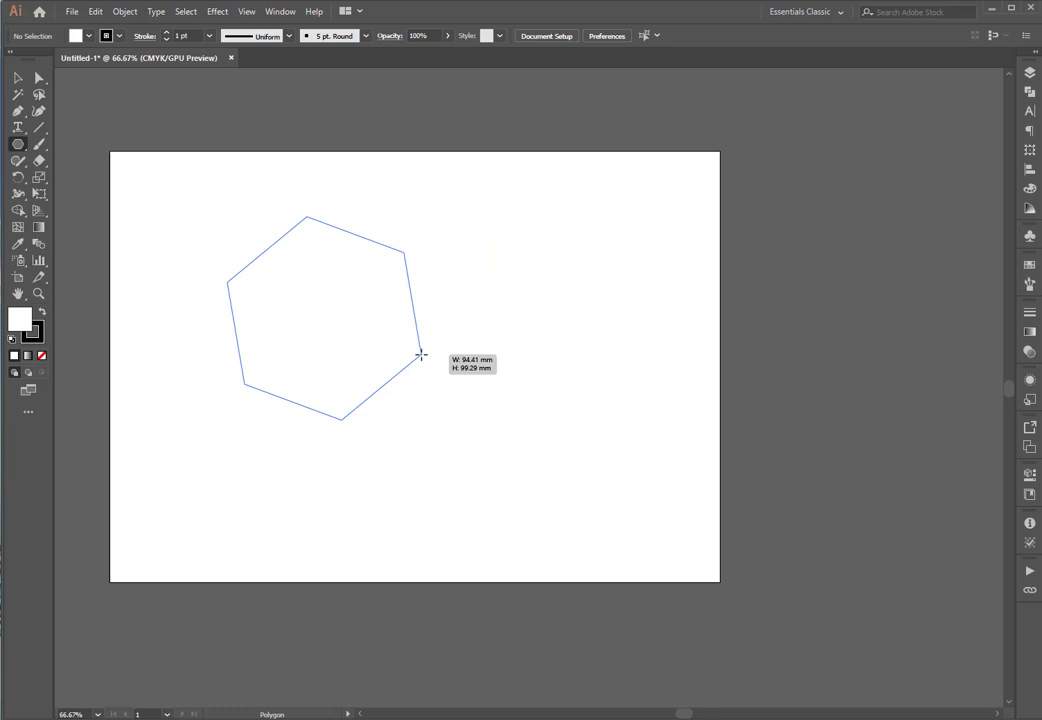
drag(421, 355, 427, 418)
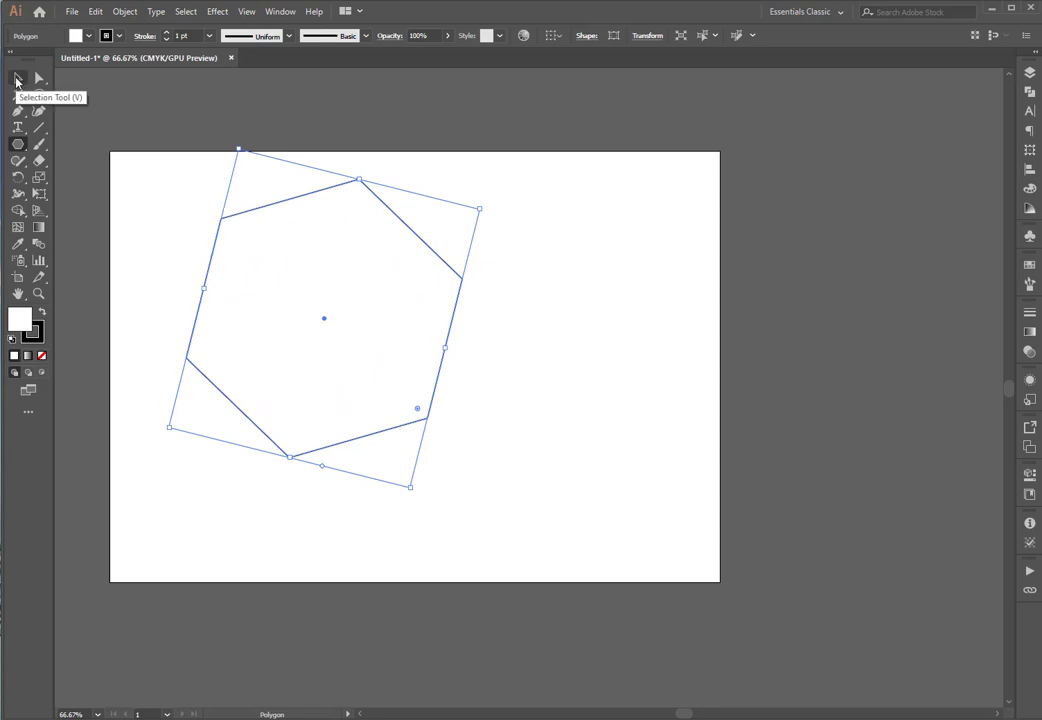
click(17, 82)
drag(368, 258, 424, 310)
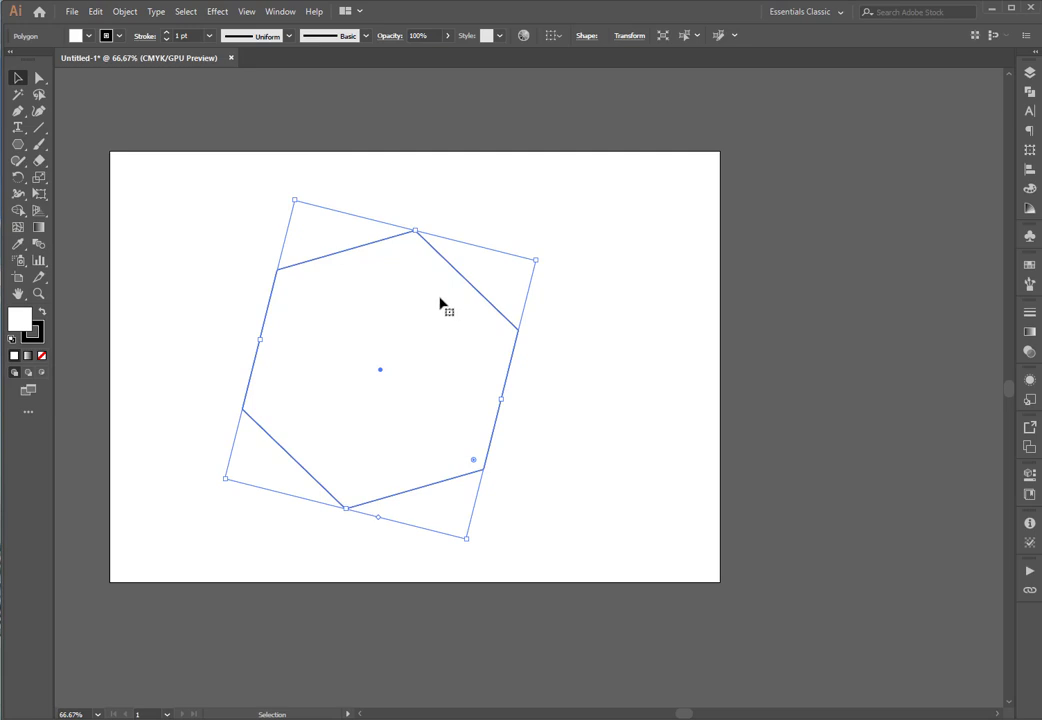
click(678, 300)
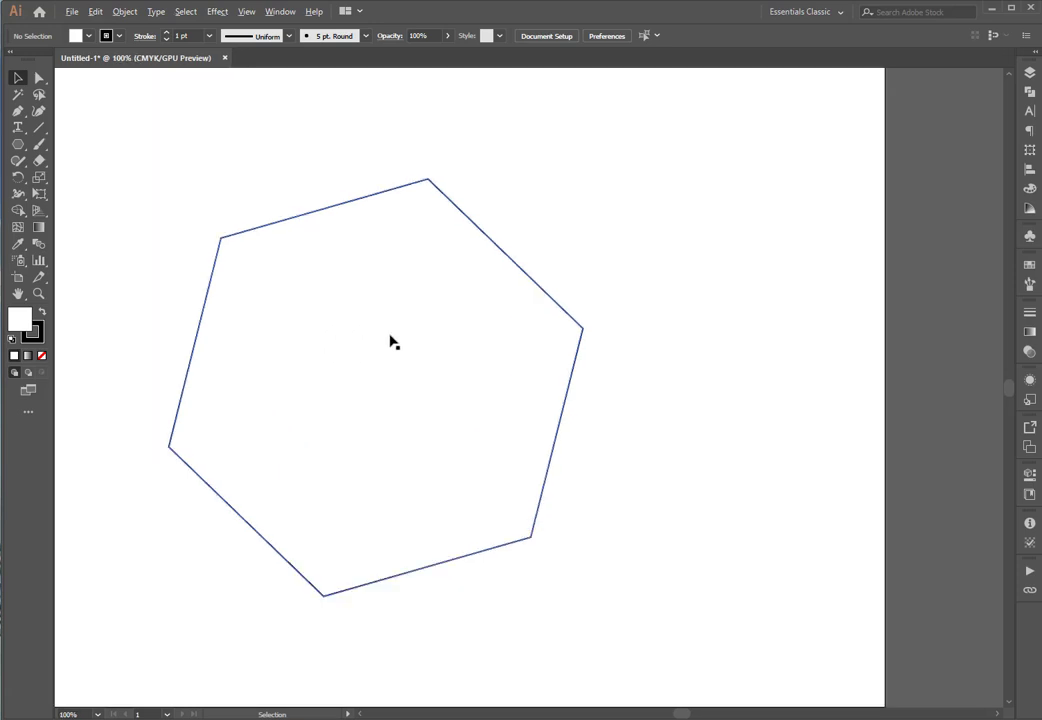
Examine the hexagon's outline and its upper-left corner close up
scroll(386, 343, up, 1)
scroll(370, 342, up, 1)
scroll(370, 315, down, 1)
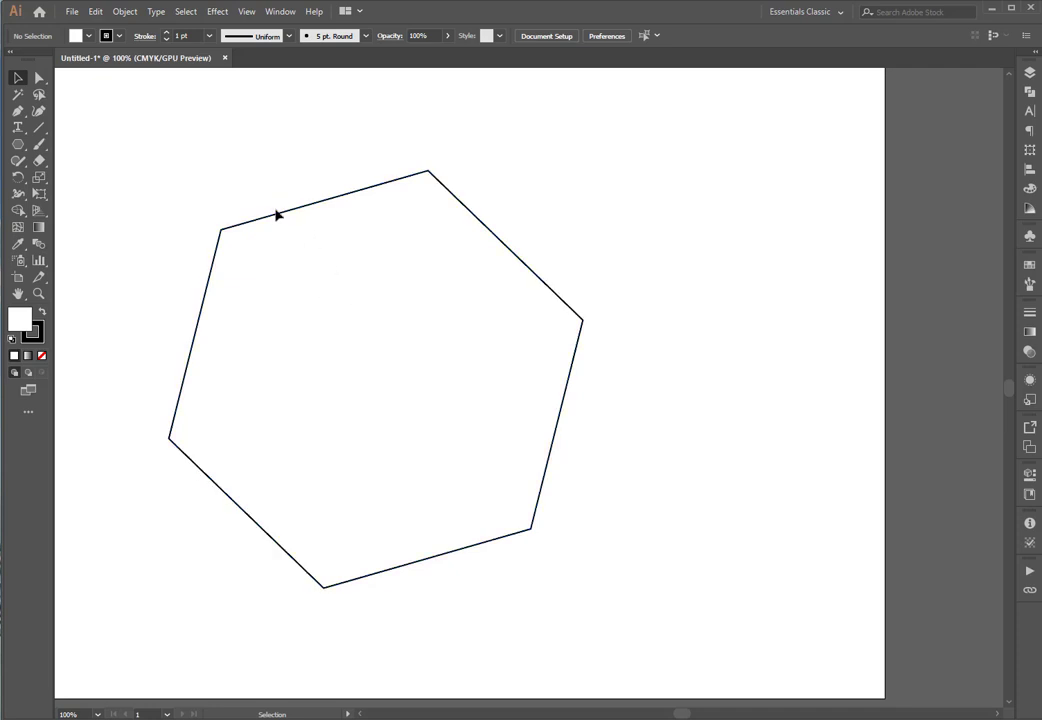
scroll(224, 225, up, 6)
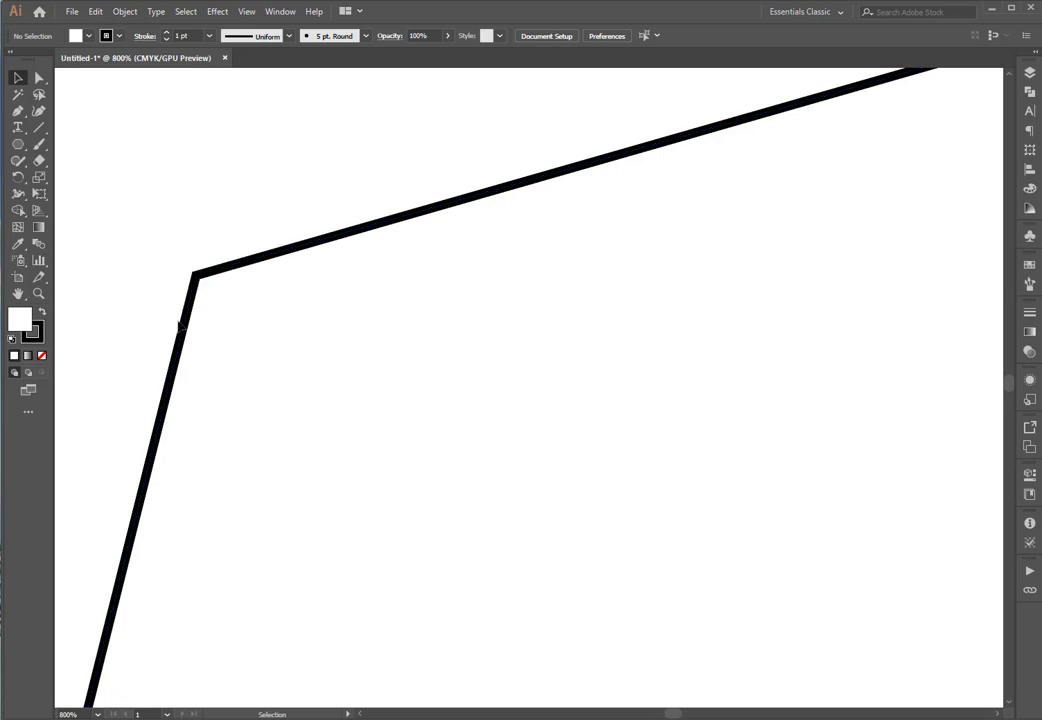
scroll(407, 342, down, 7)
scroll(412, 360, right, 3)
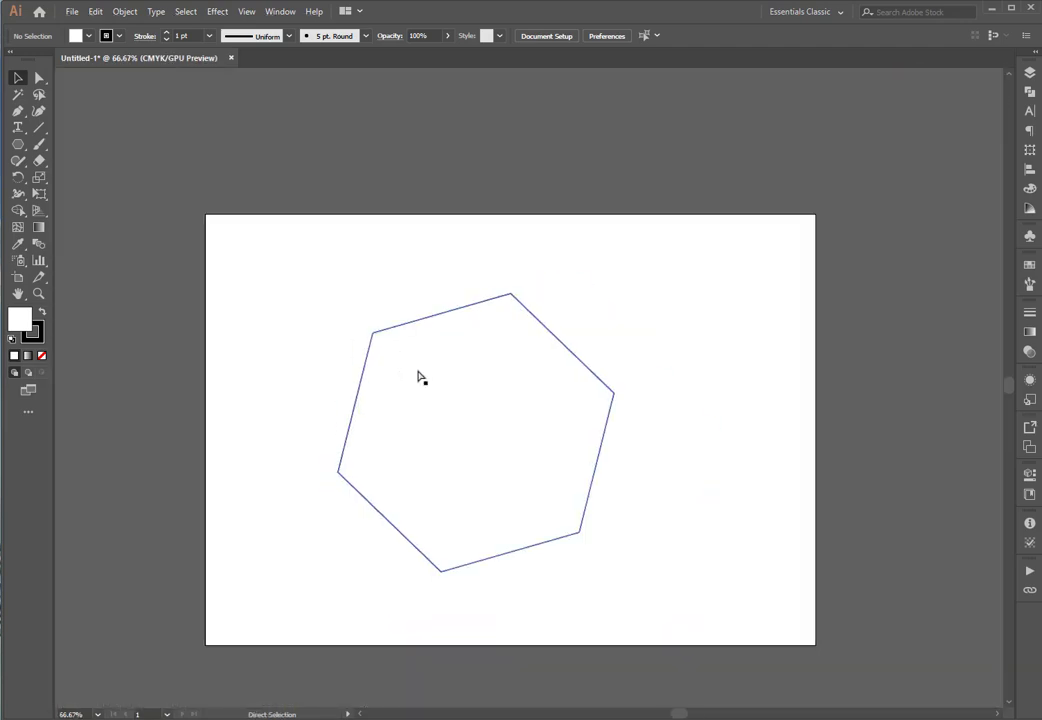
key(v)
scroll(384, 400, down, 1)
Give the hexagon an orange stroke (C=0 M=50 Y=100 K=0) with a weight of 10 pt
click(420, 355)
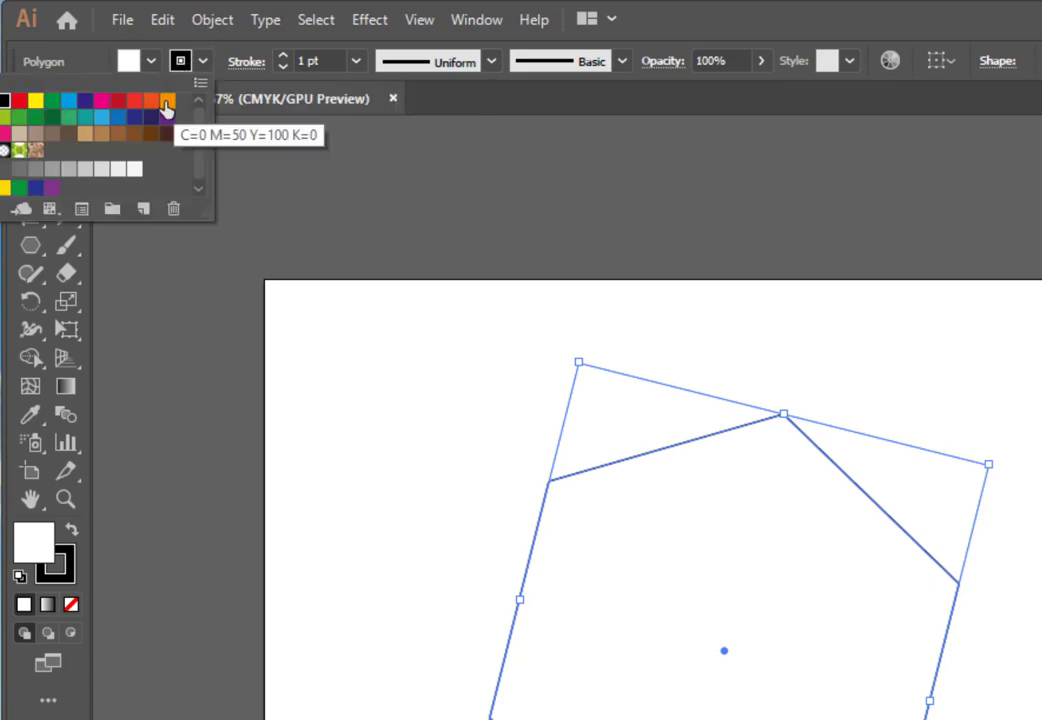
click(166, 102)
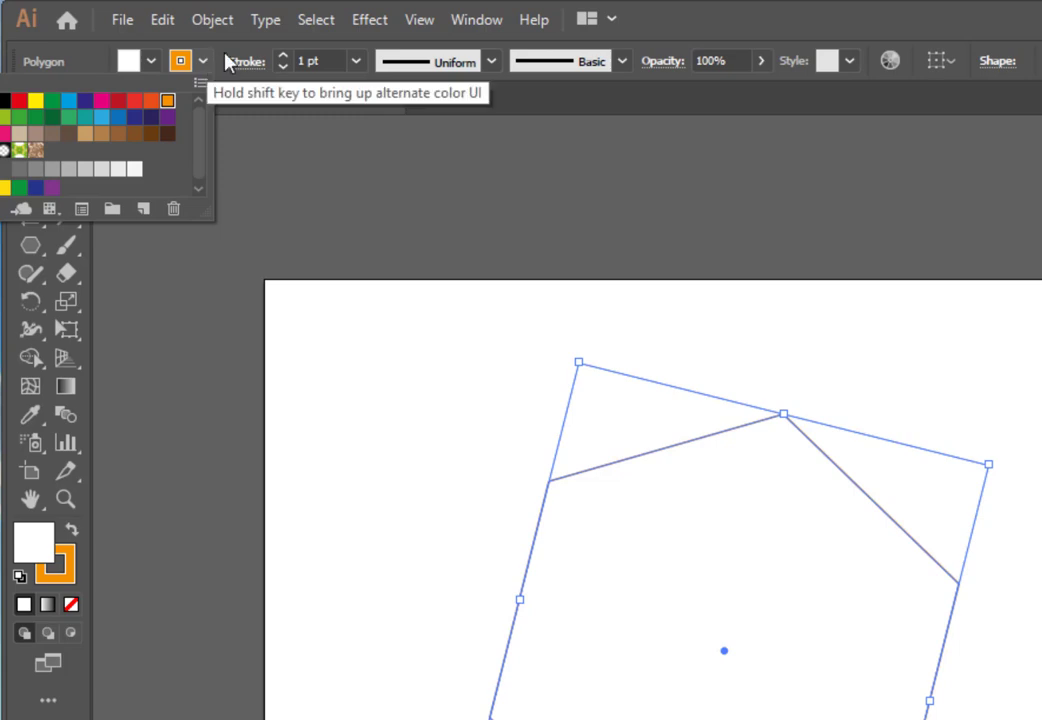
click(284, 56)
click(284, 56)
click(284, 56)
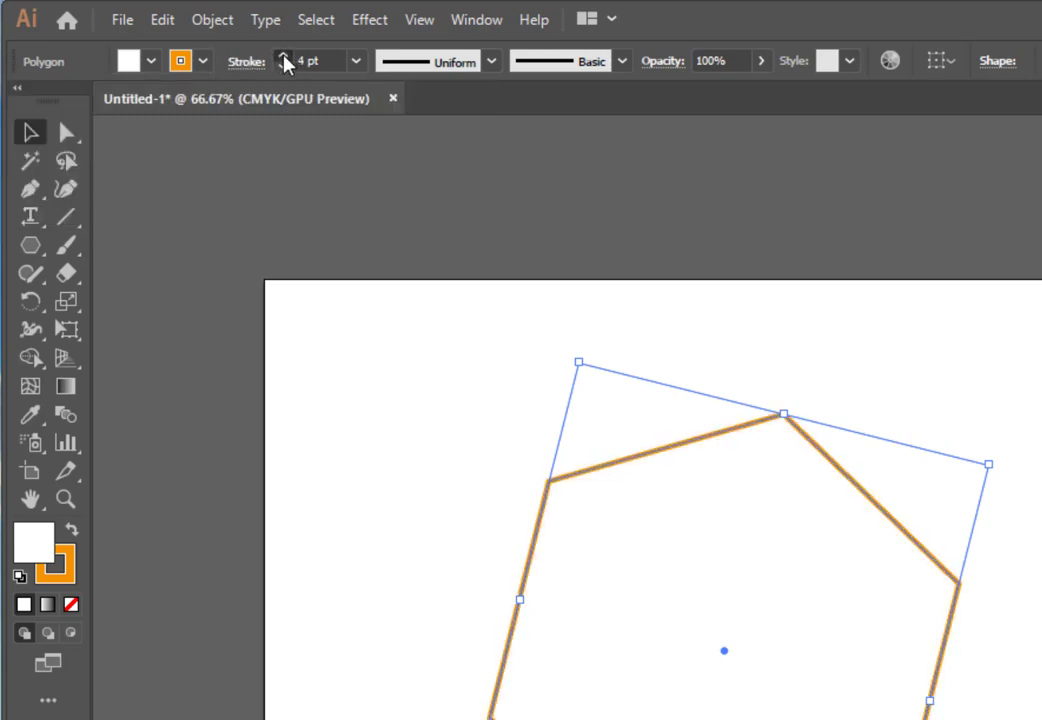
click(284, 56)
click(284, 56)
click(284, 56)
click(284, 56)
click(284, 56)
click(284, 56)
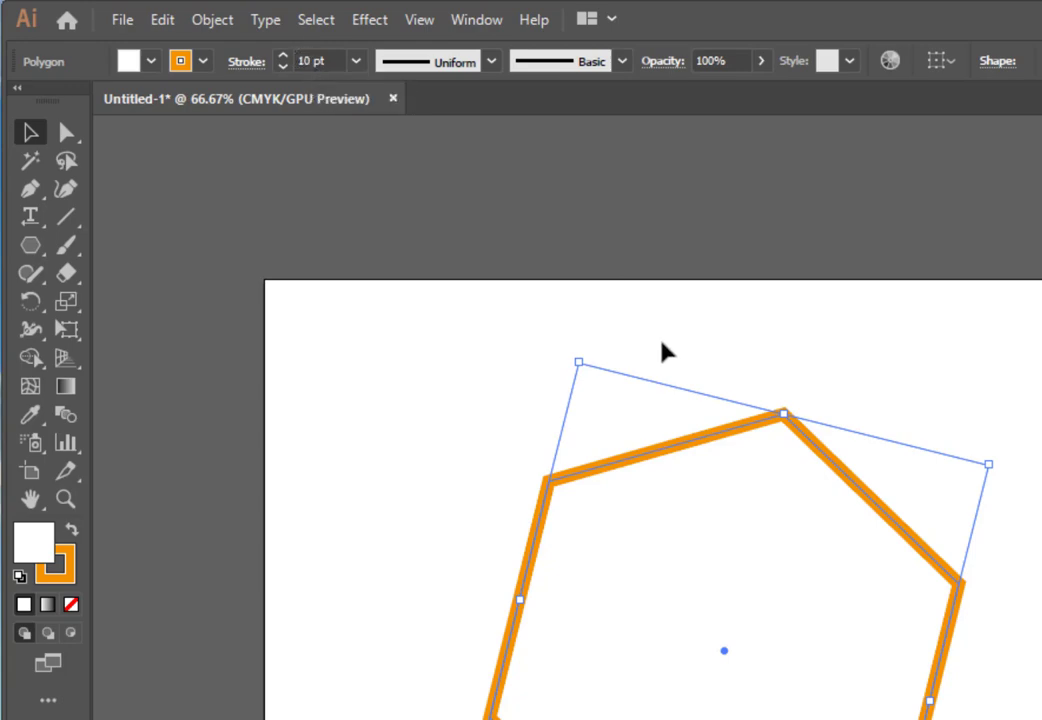
Fill the hexagon with the bright blue swatch
scroll(886, 658, up, 1)
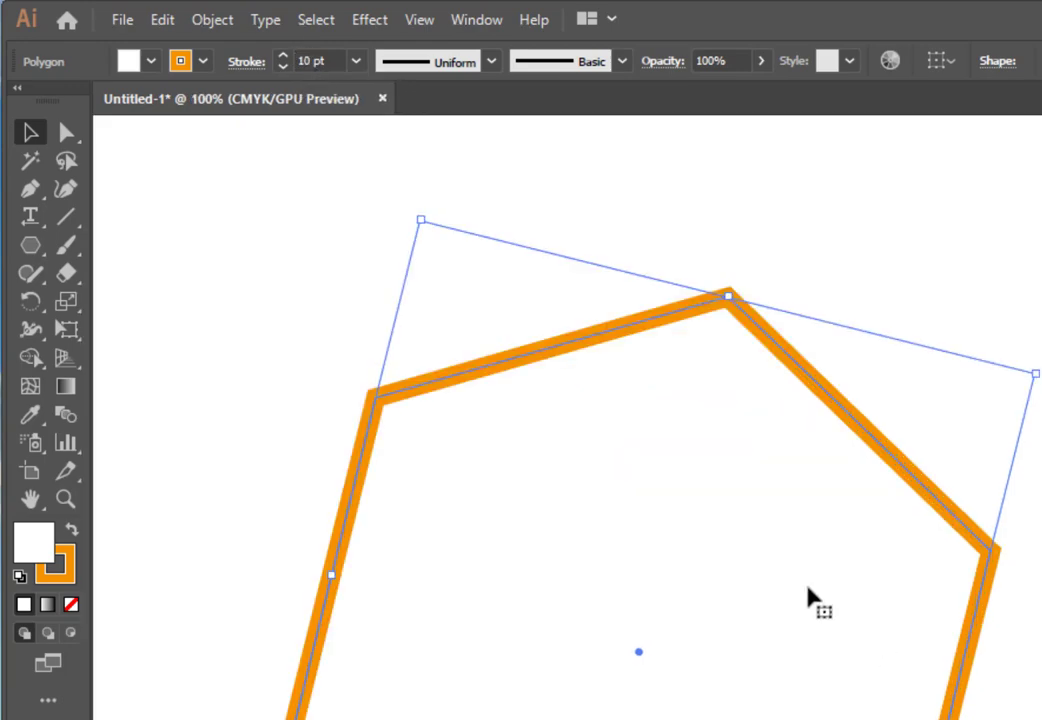
click(149, 62)
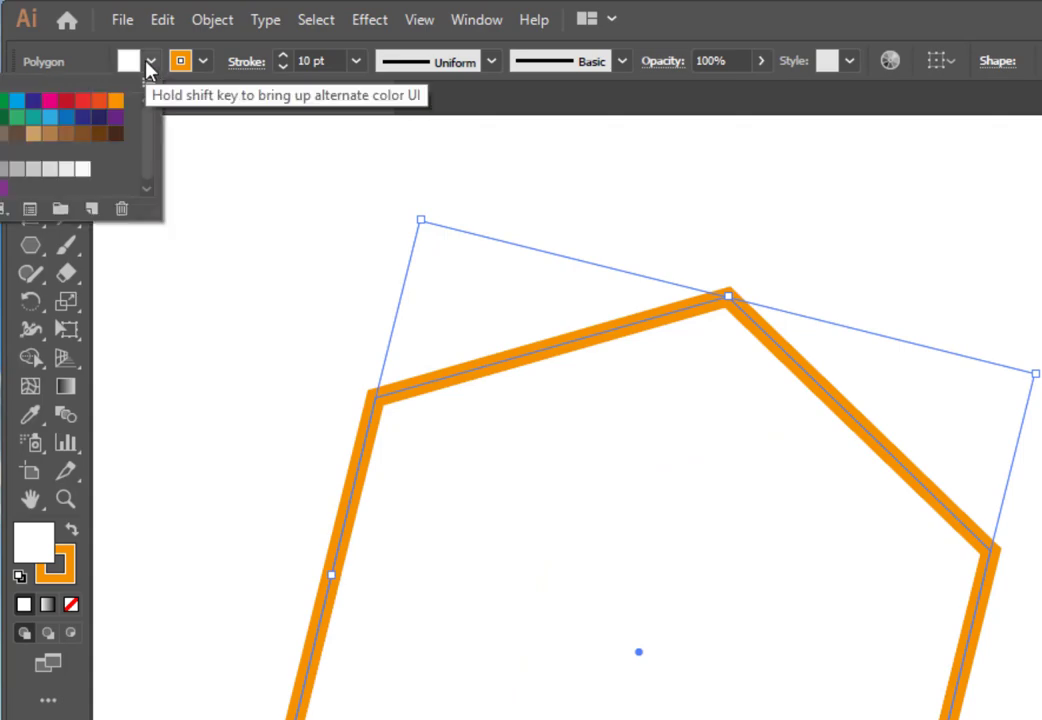
click(18, 101)
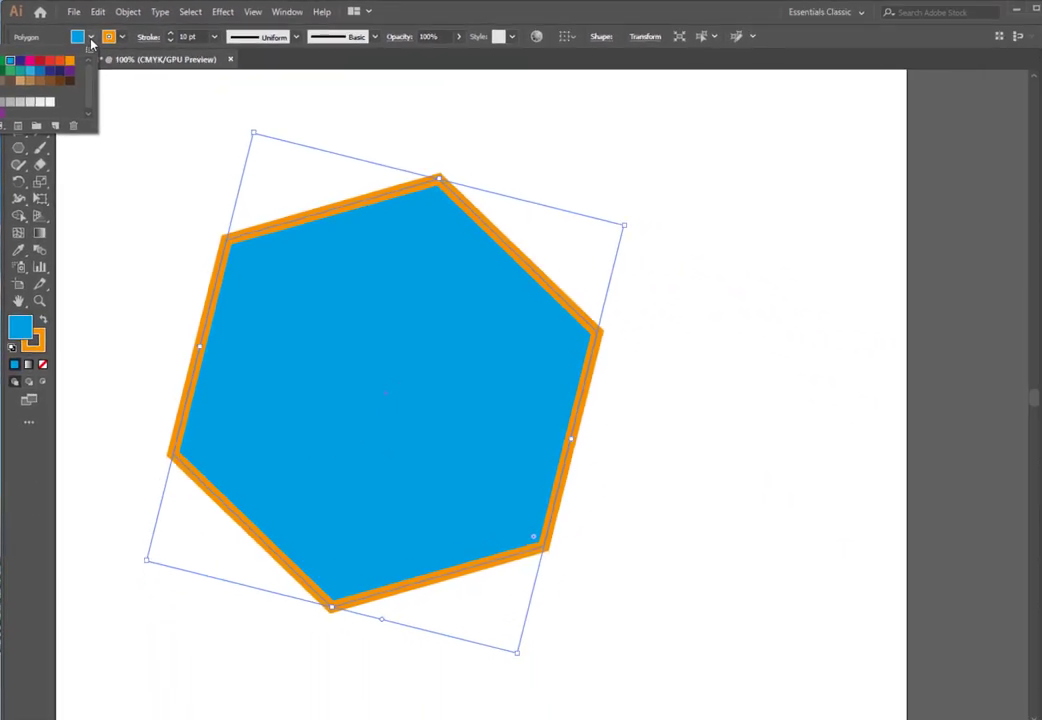
click(91, 39)
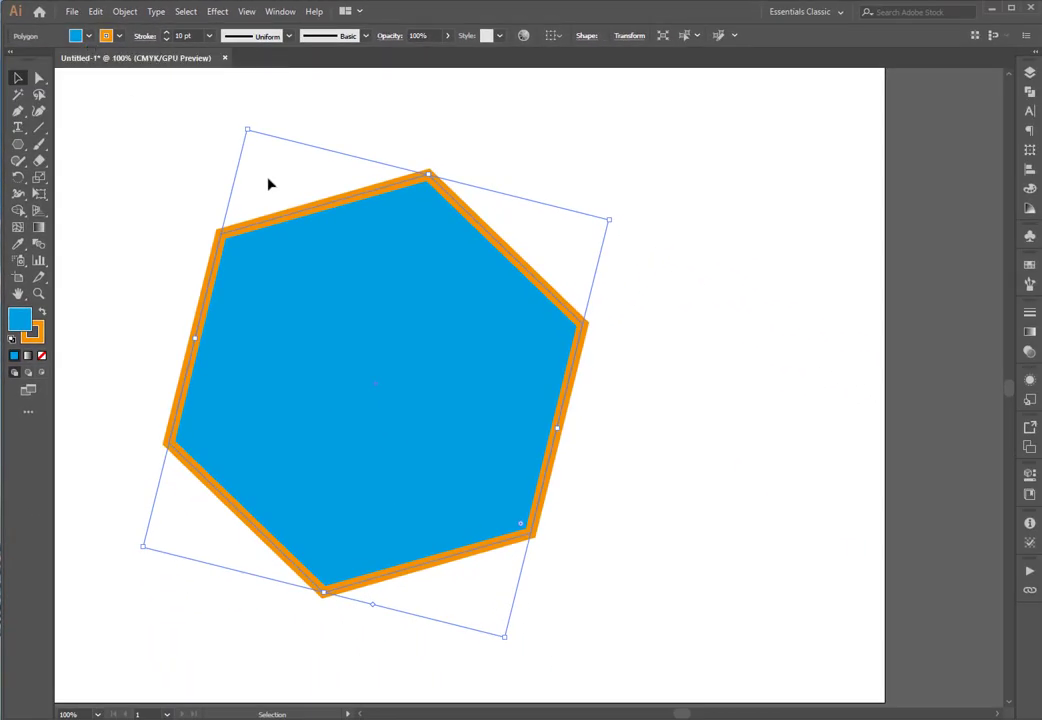
Reselect the whole hexagon and reposition it slightly up and to the left on the artboard
click(221, 133)
drag(159, 132, 420, 398)
drag(482, 419, 517, 456)
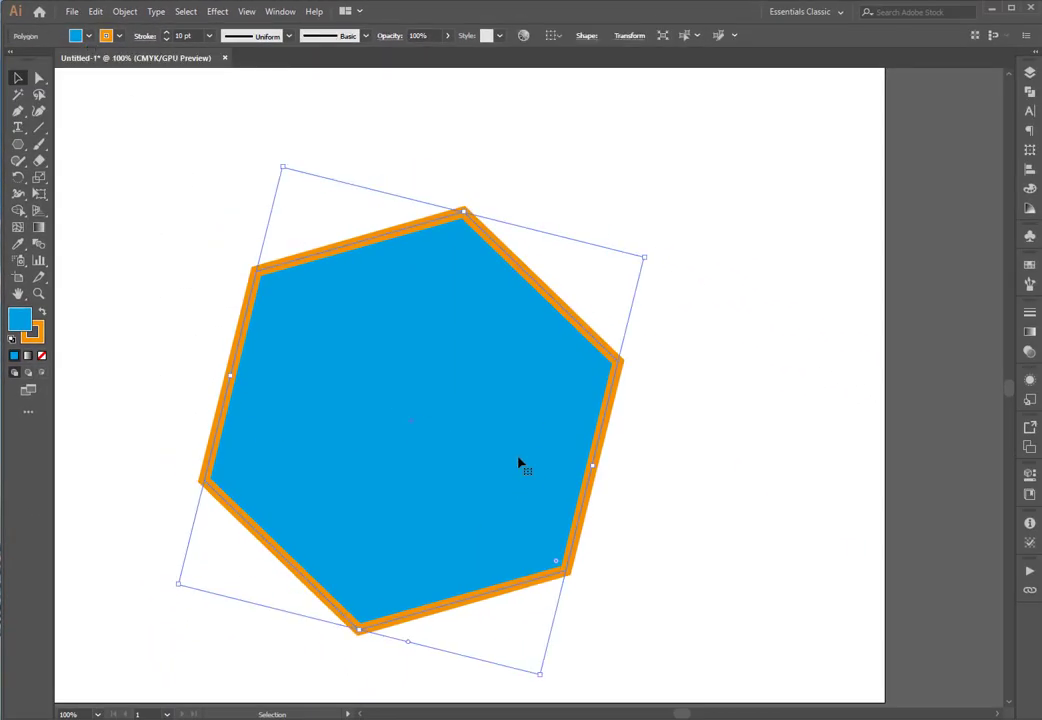
drag(507, 388, 458, 319)
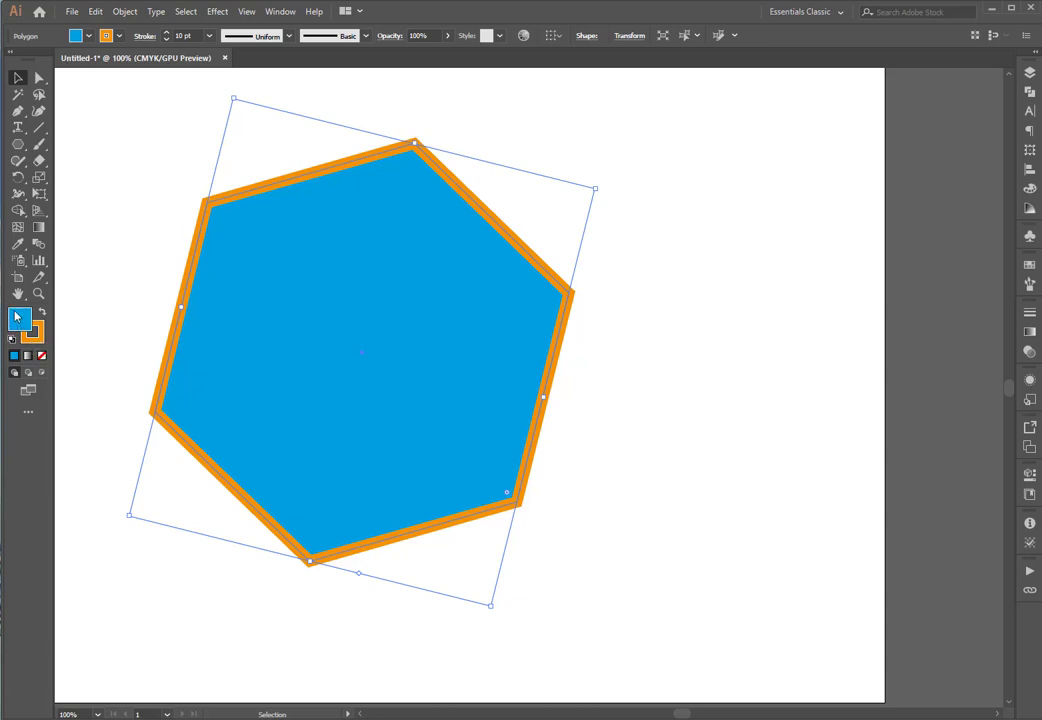
Delete the blue hexagon from the artboard
click(160, 256)
click(395, 417)
key(Delete)
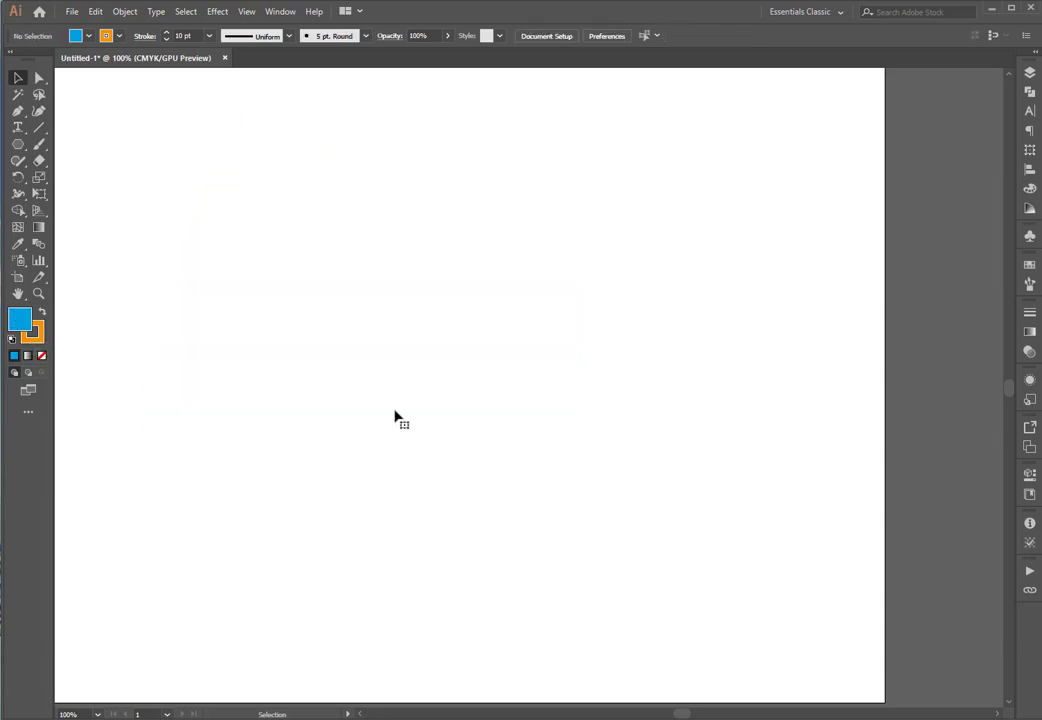
Draw a tilted five-pointed star with the Star tool and move it left of the artboard's centre
drag(18, 144, 123, 205)
key(ctrl+minus)
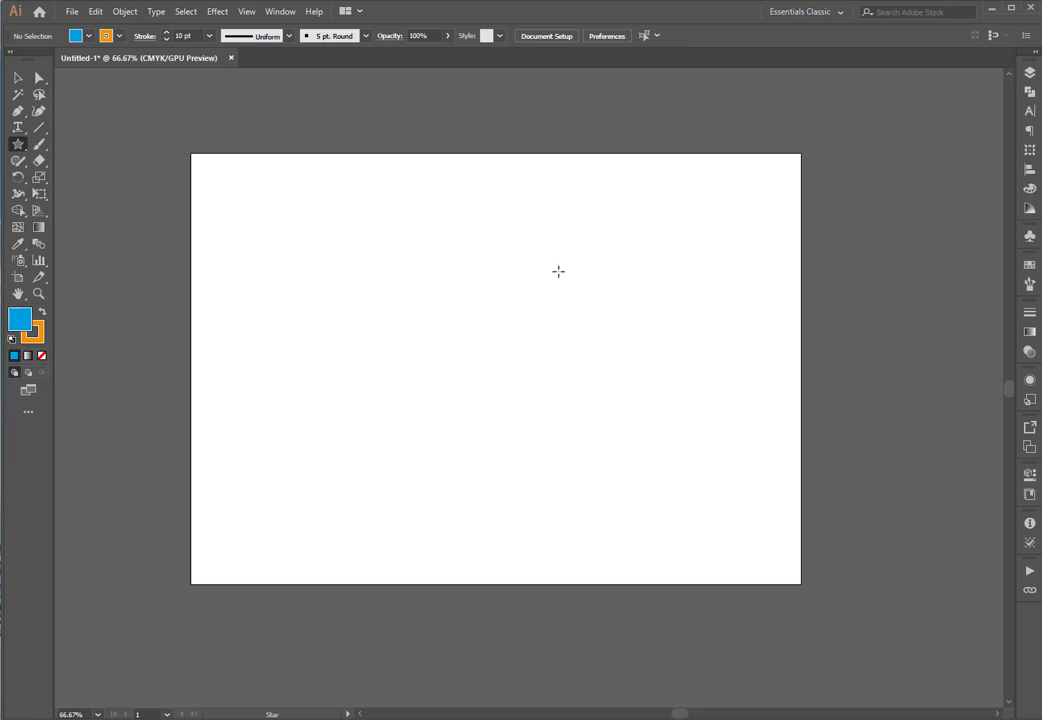
mouse_move(570, 263)
mouse_down()
mouse_move(465, 323)
mouse_move(481, 320)
mouse_up()
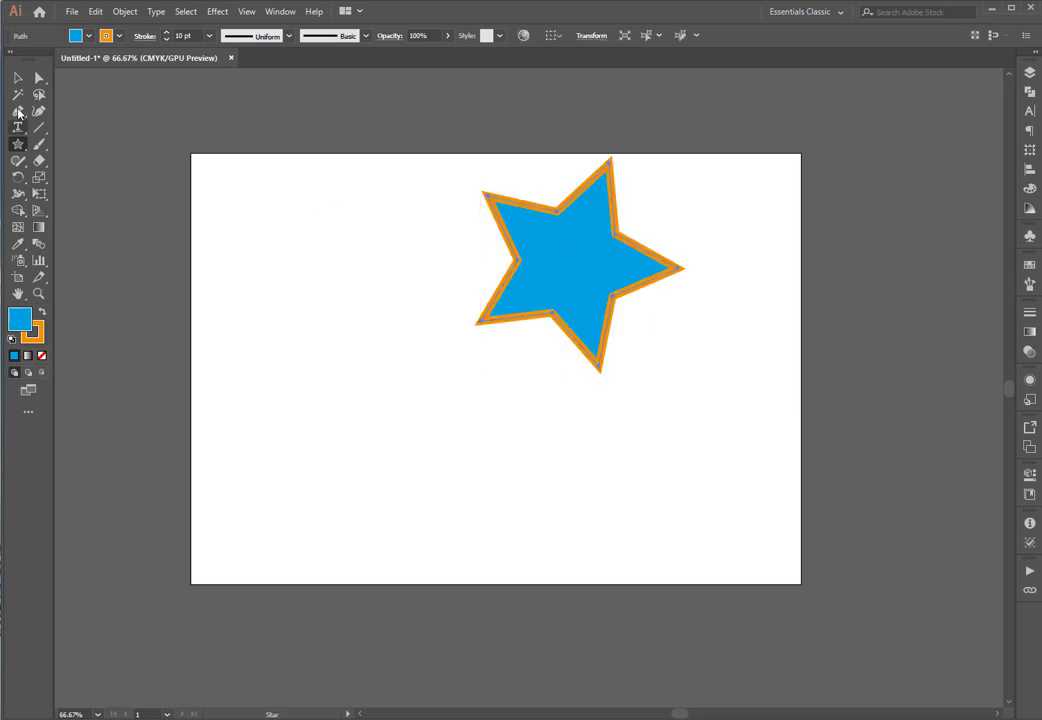
click(19, 79)
drag(567, 274, 430, 376)
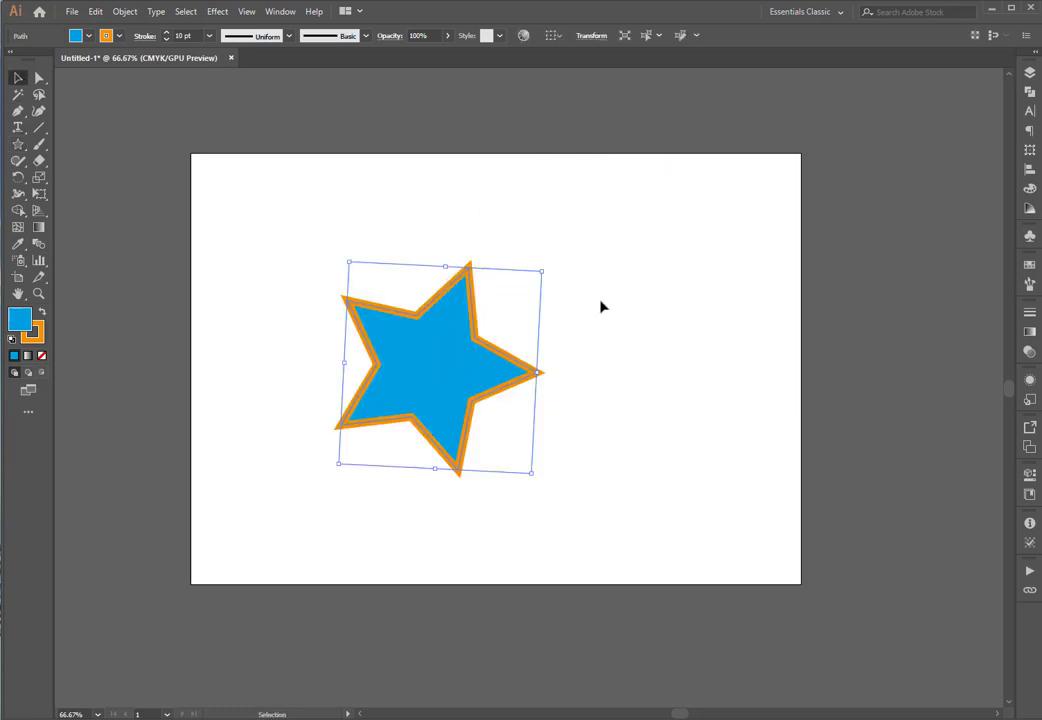
Delete the five-pointed star from the artboard
click(585, 323)
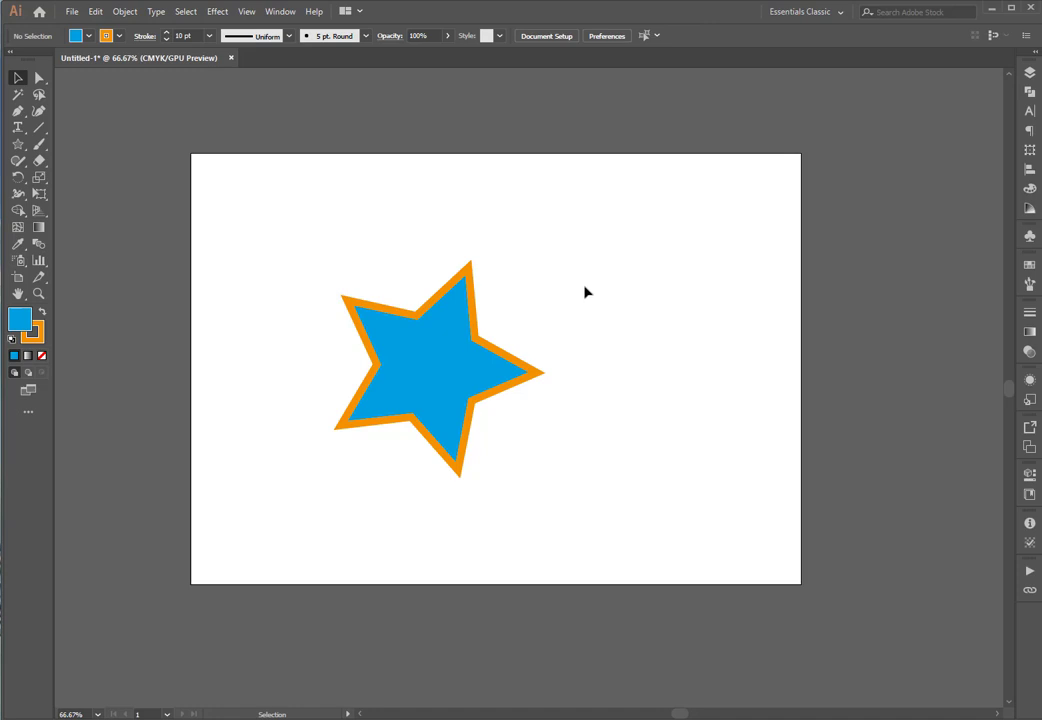
drag(577, 260, 330, 486)
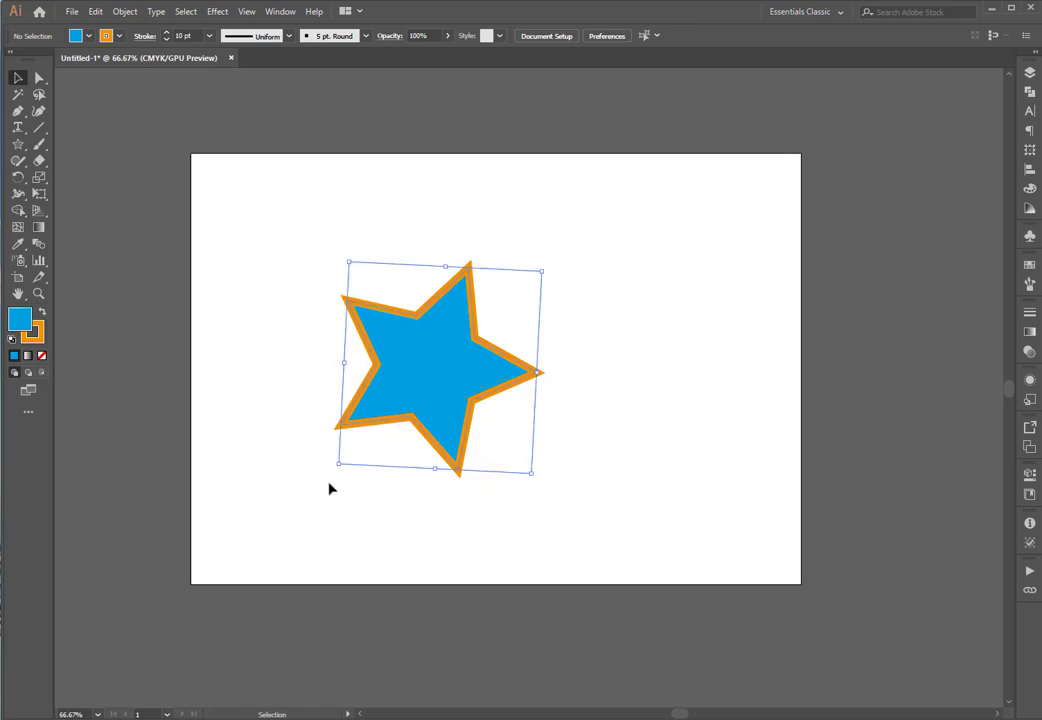
key(Delete)
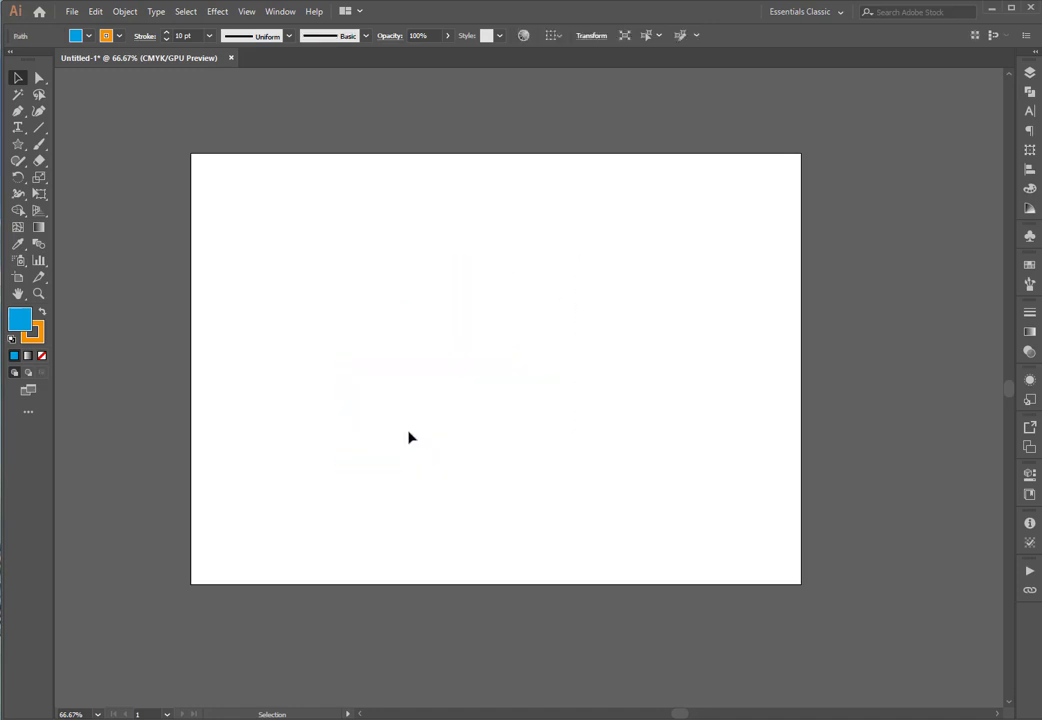
Activate the Star tool again and switch to the browser window with the search page about the tilde character
click(15, 147)
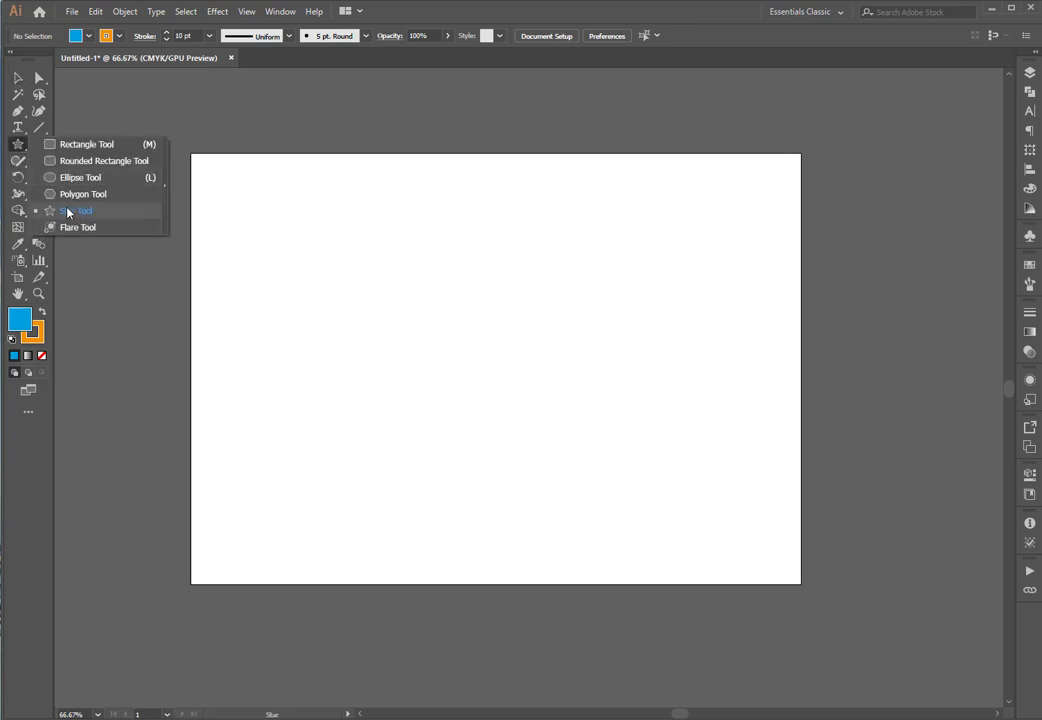
click(66, 213)
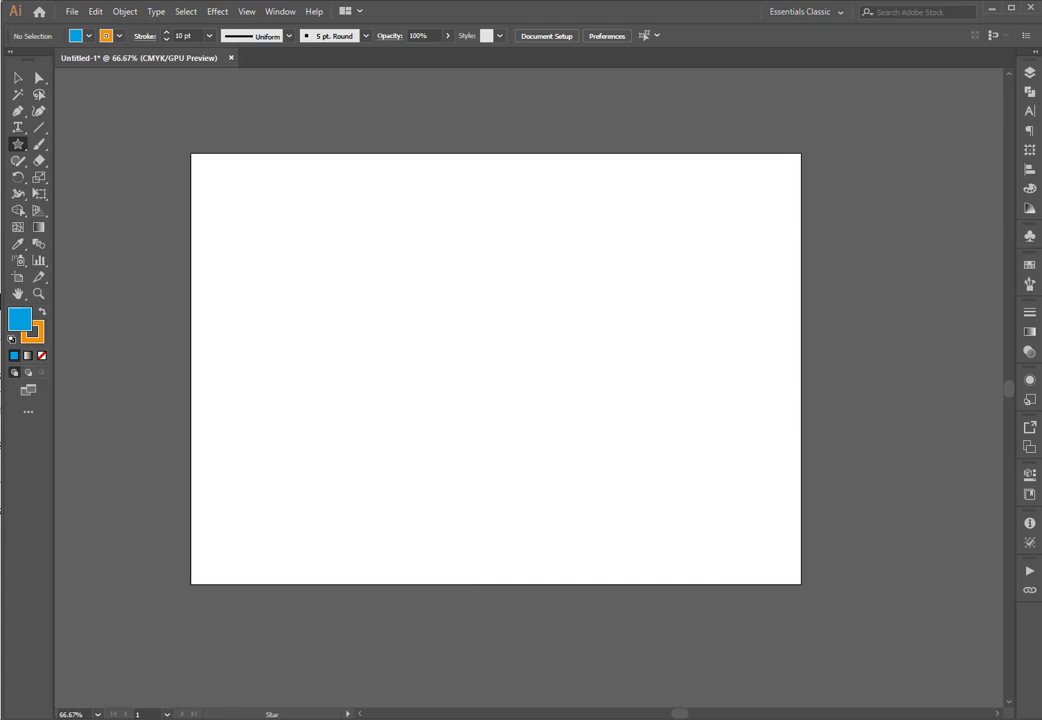
key(alt+Tab)
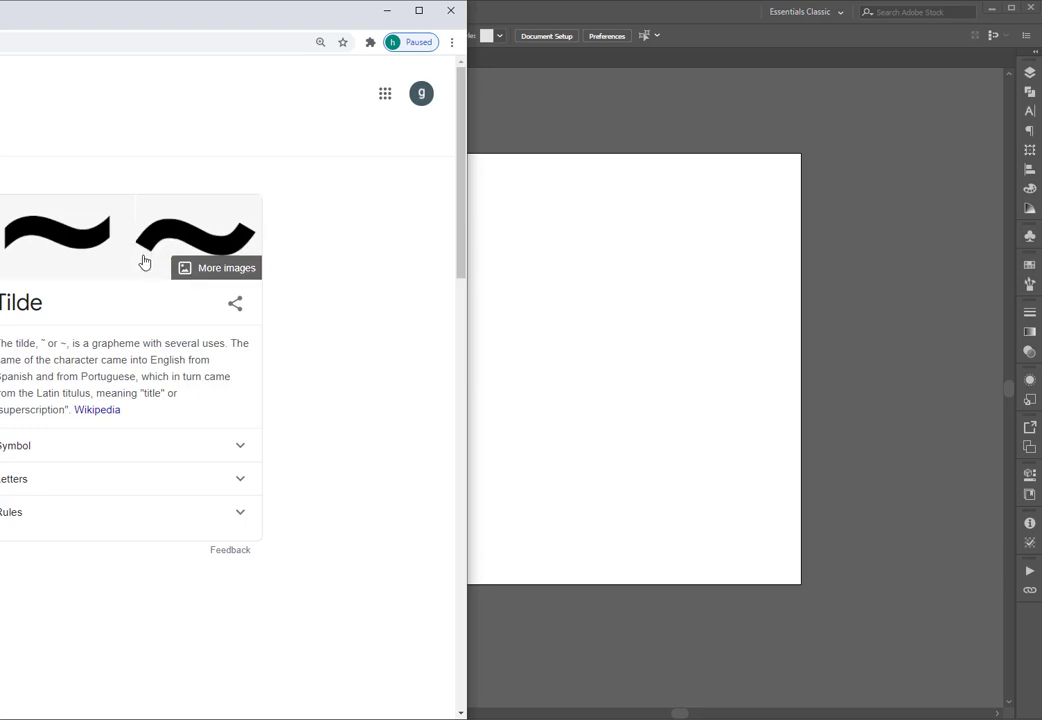
Switch back to Illustrator, draw a rotating pile of repeated five-pointed stars right of the artboard's centre with the Star tool, and deselect it
click(519, 261)
key(Escape)
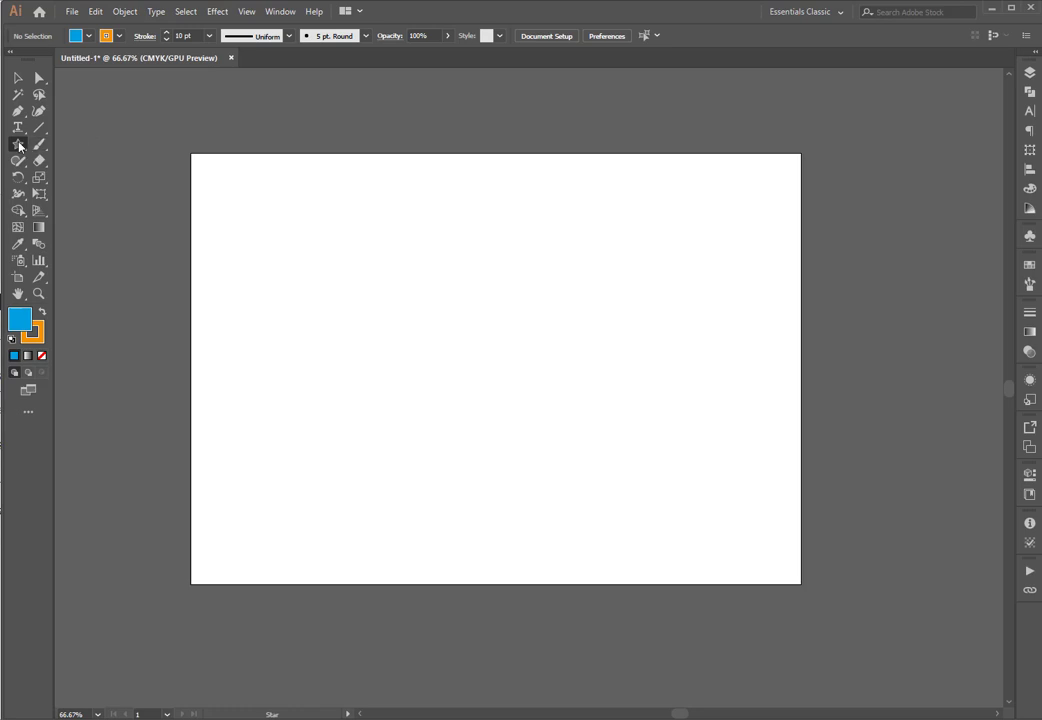
drag(17, 144, 89, 215)
mouse_move(561, 314)
mouse_down()
mouse_move(502, 374)
mouse_move(481, 374)
mouse_move(434, 333)
mouse_move(394, 261)
mouse_move(460, 181)
mouse_up()
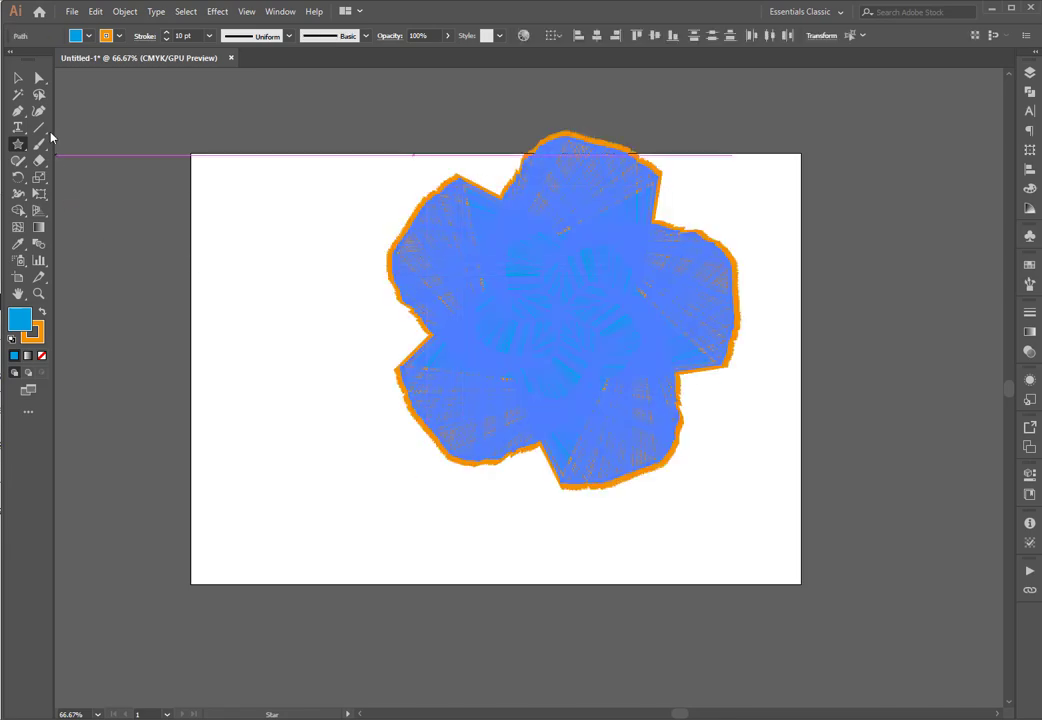
click(18, 77)
click(201, 226)
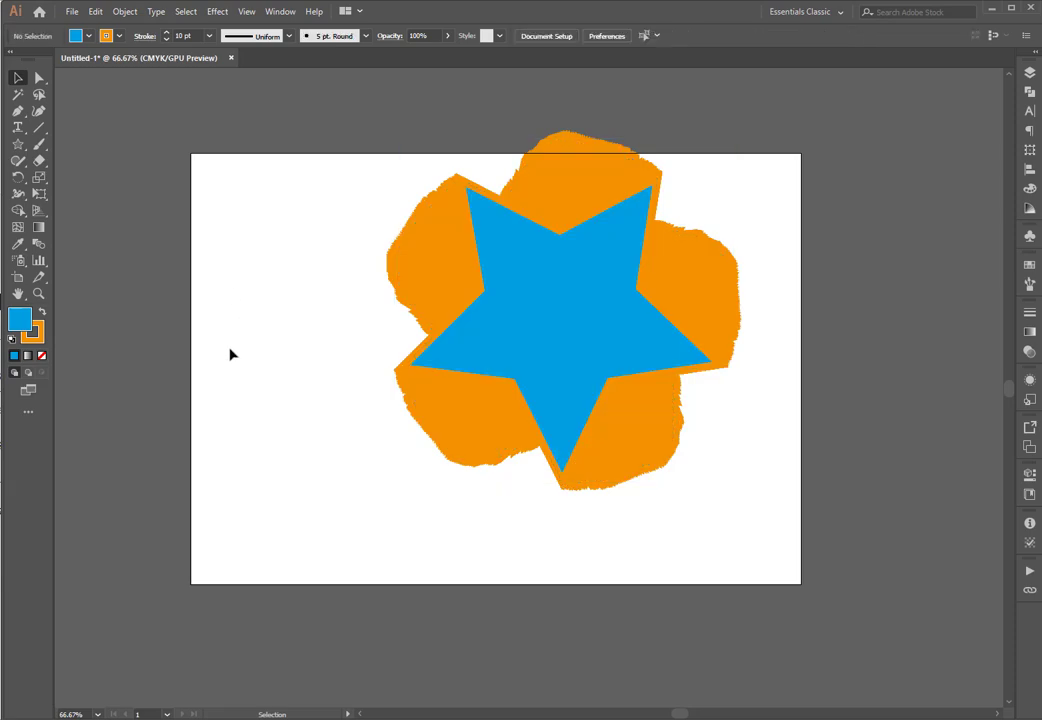
Move the topmost blue star off the pile, undo the move and deselect the star
drag(599, 281, 515, 336)
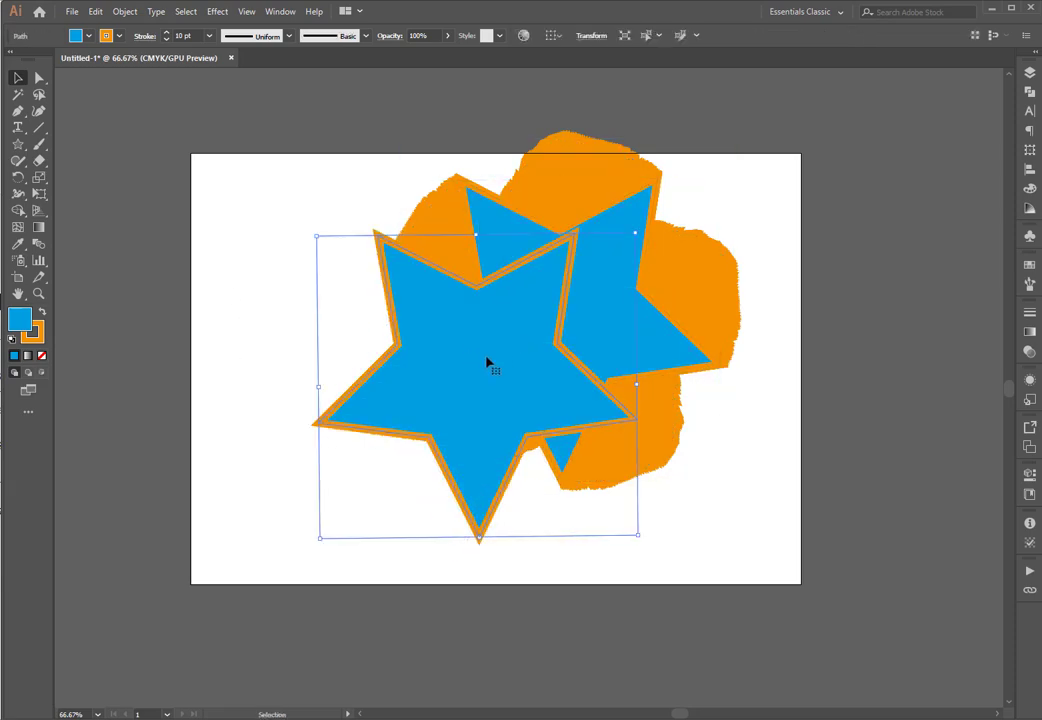
key(ctrl+z)
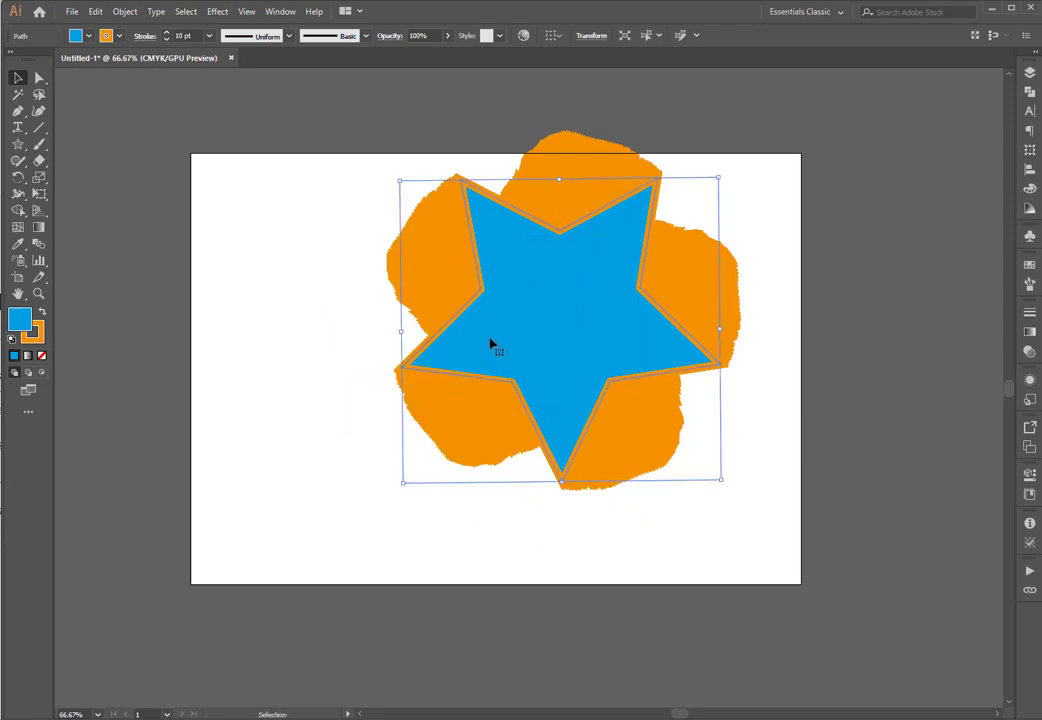
click(280, 245)
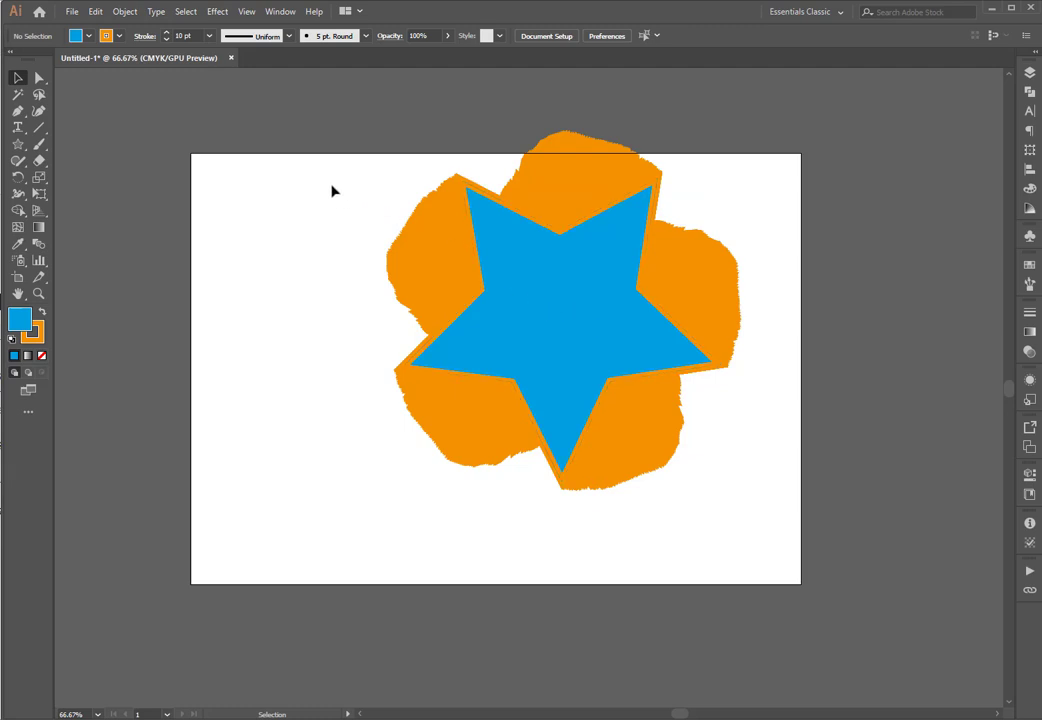
Select the whole pile of repeated stars and delete it from the artboard
drag(337, 181, 723, 505)
key(ctrl+z)
key(ctrl+shift+z)
key(Delete)
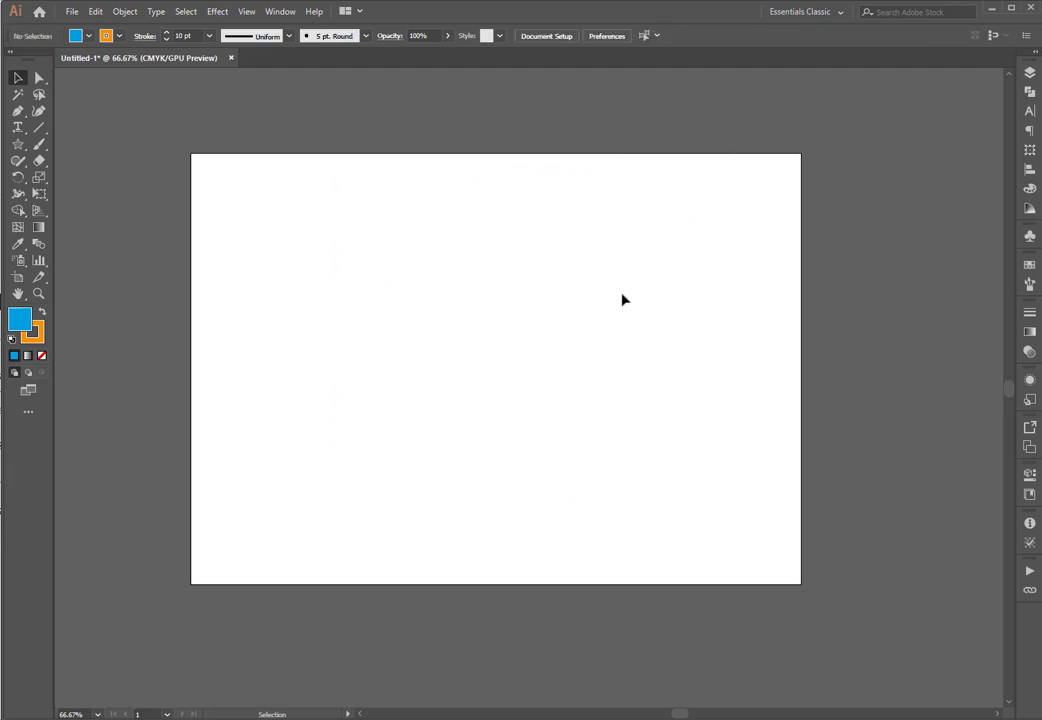
Draw a second burst of repeated, rotated five-pointed stars in varying sizes around one centre with the Star tool, and deselect it
click(17, 143)
mouse_move(588, 316)
mouse_down()
mouse_move(484, 390)
mouse_move(392, 376)
mouse_move(479, 411)
mouse_move(509, 481)
mouse_move(520, 566)
mouse_move(540, 497)
mouse_move(549, 358)
mouse_move(563, 334)
mouse_move(538, 346)
mouse_up()
click(18, 77)
click(349, 197)
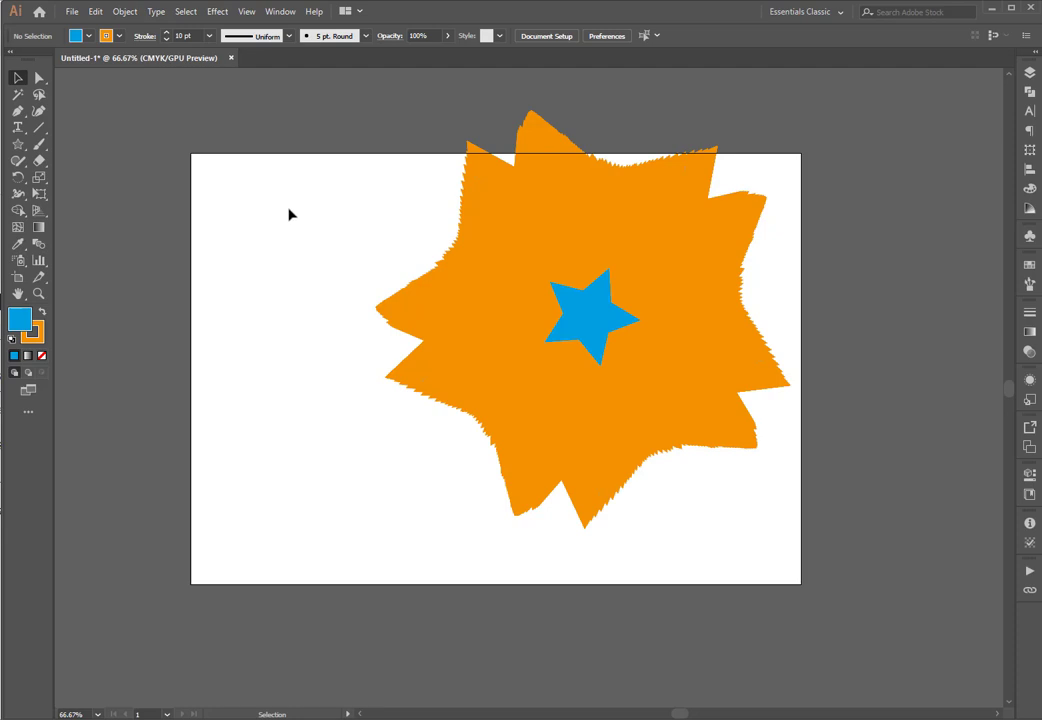
Delete the large outer stars of the burst and the small stars left at its centre
drag(289, 215, 535, 480)
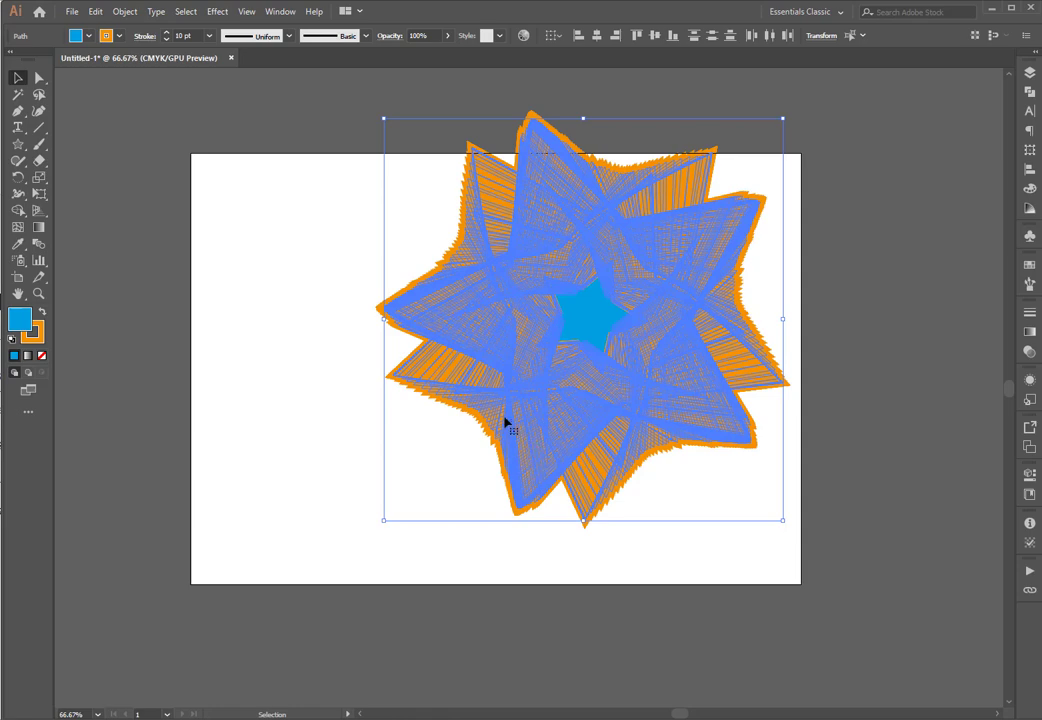
key(Delete)
drag(444, 272, 730, 472)
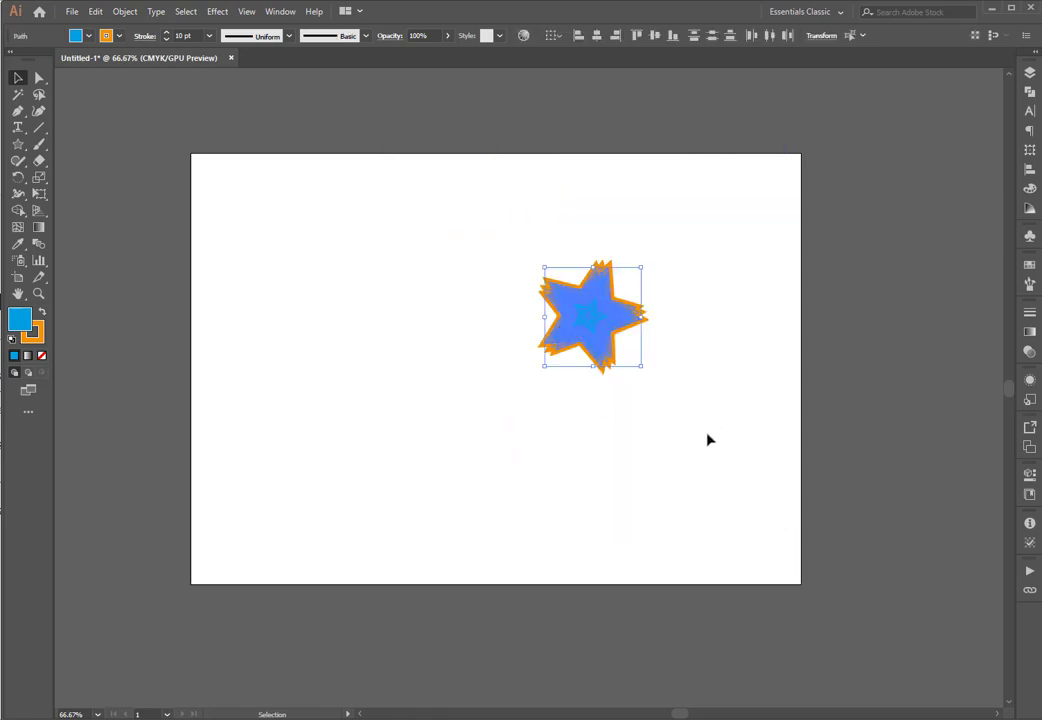
key(Delete)
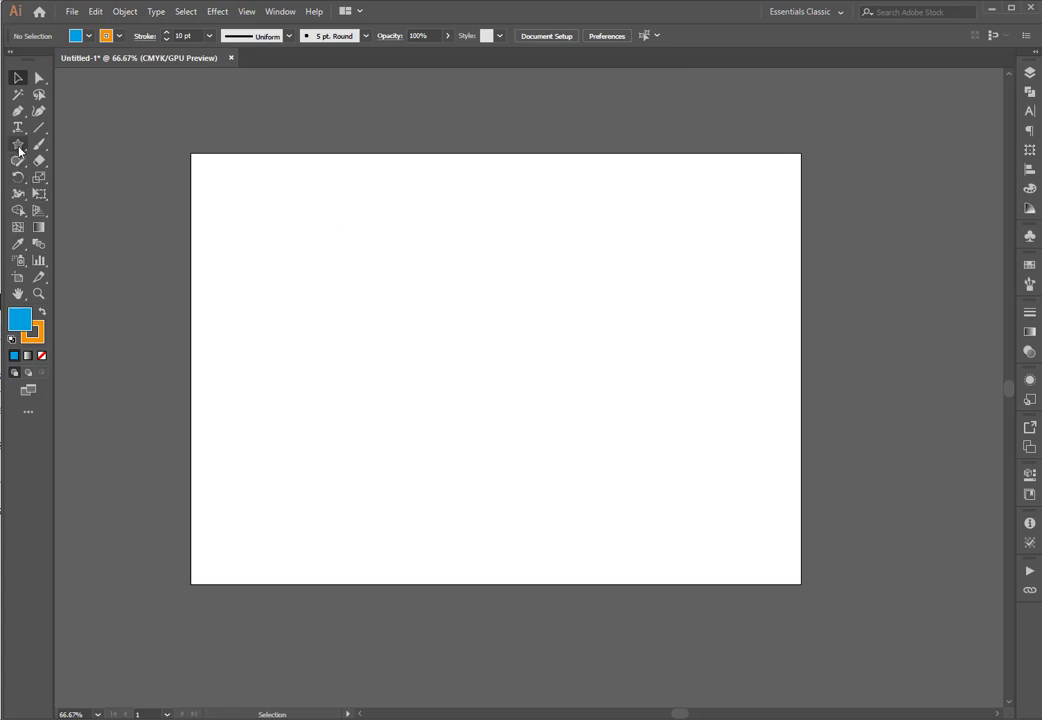
Draw repeated upright concentric five-pointed stars around a point near the artboard's centre, extending beyond the artboard's upper edge, and deselect them
drag(18, 150, 78, 213)
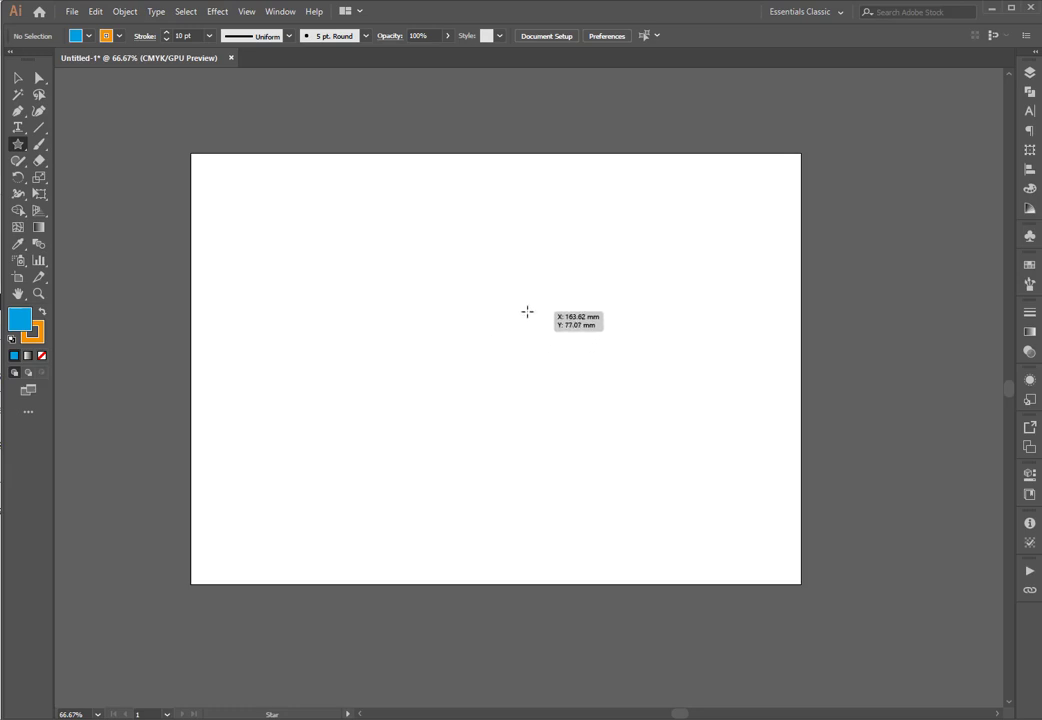
mouse_move(528, 308)
mouse_down()
mouse_move(437, 386)
mouse_move(259, 505)
mouse_move(366, 452)
mouse_move(335, 472)
mouse_move(445, 380)
mouse_move(472, 429)
mouse_move(436, 398)
mouse_move(402, 423)
mouse_move(447, 391)
mouse_up()
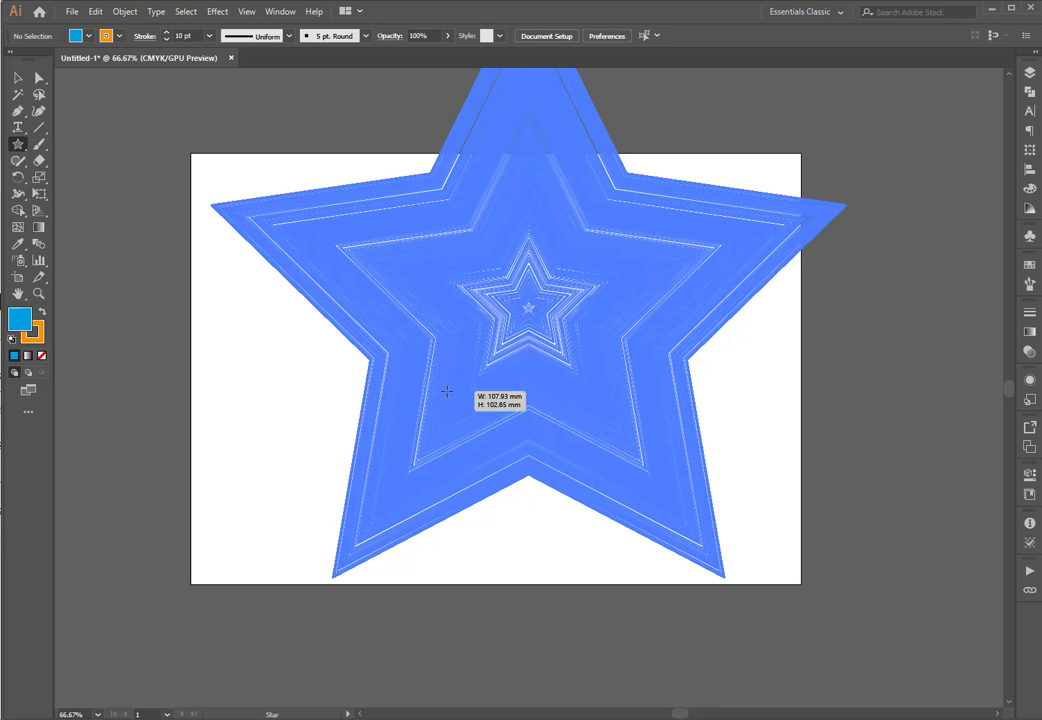
drag(447, 394, 449, 392)
key(v)
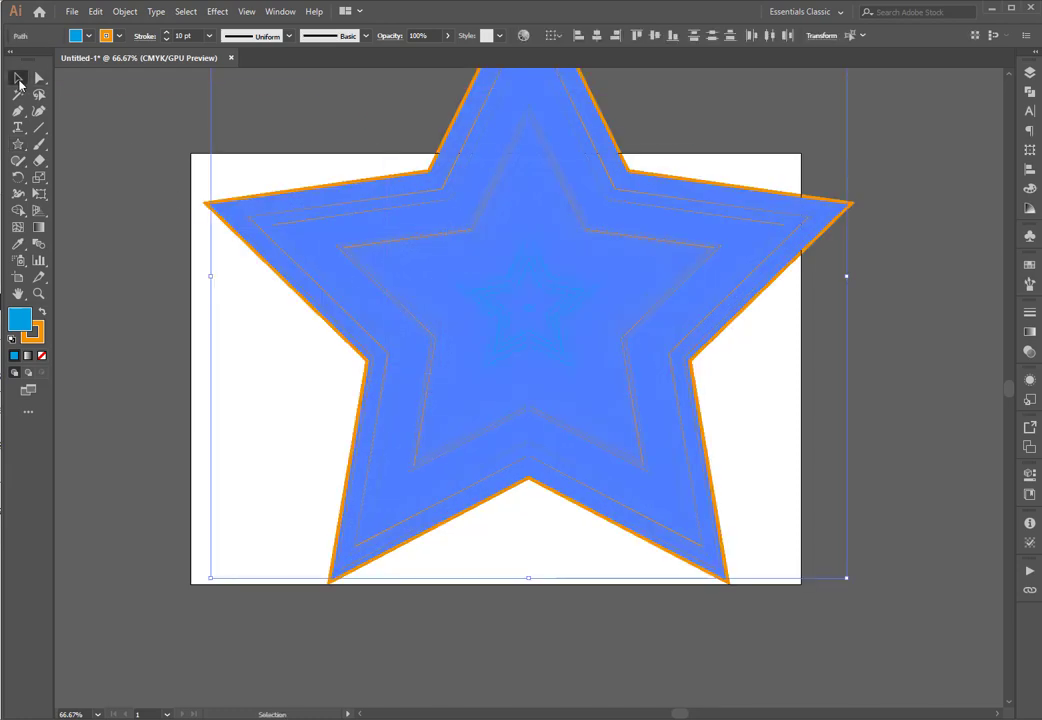
click(312, 382)
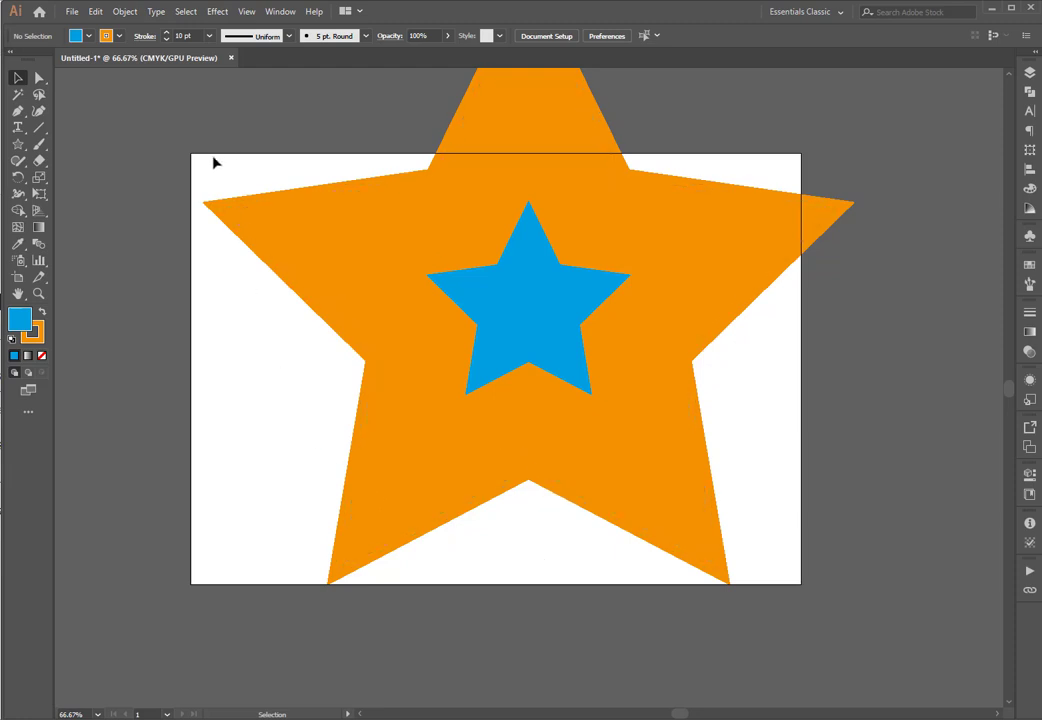
Select all the concentric stars, scale them down proportionally and move them so they fit inside the artboard
drag(214, 163, 768, 527)
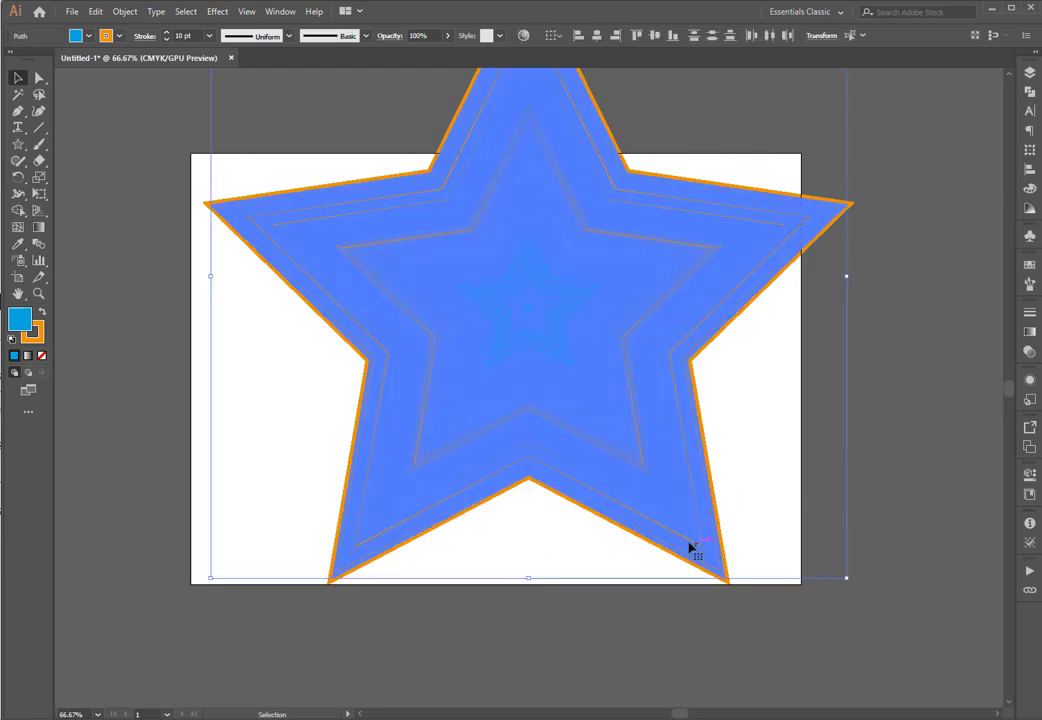
drag(212, 578, 463, 398)
drag(723, 212, 541, 413)
click(730, 328)
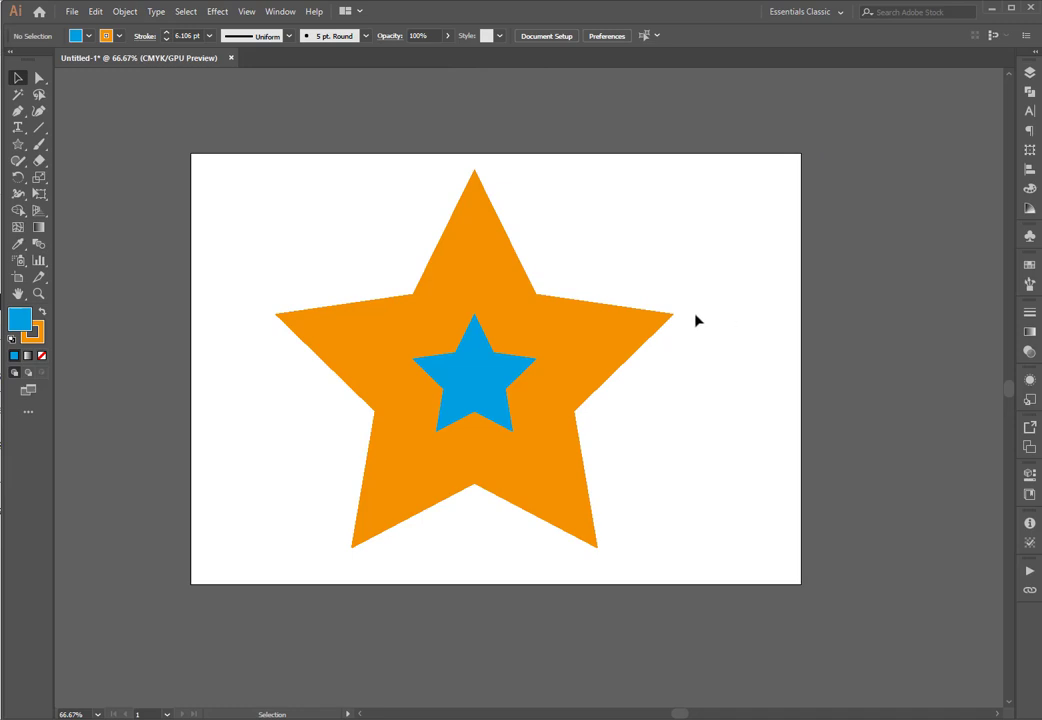
Select all the scaled concentric stars and delete them from the artboard
drag(714, 232, 356, 459)
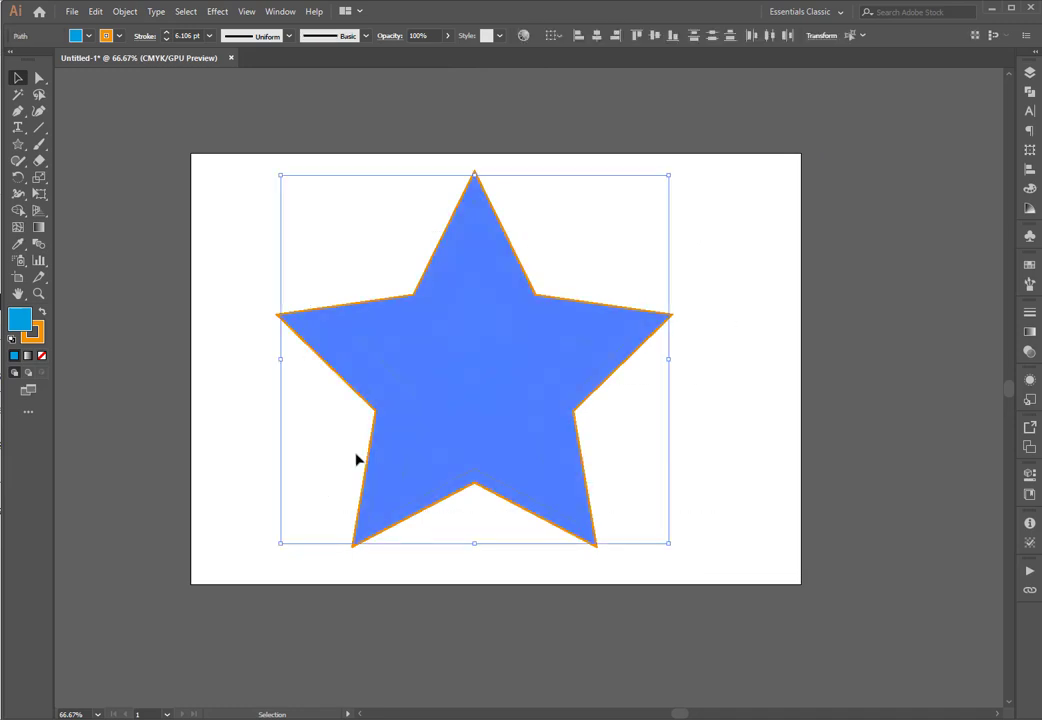
click(246, 298)
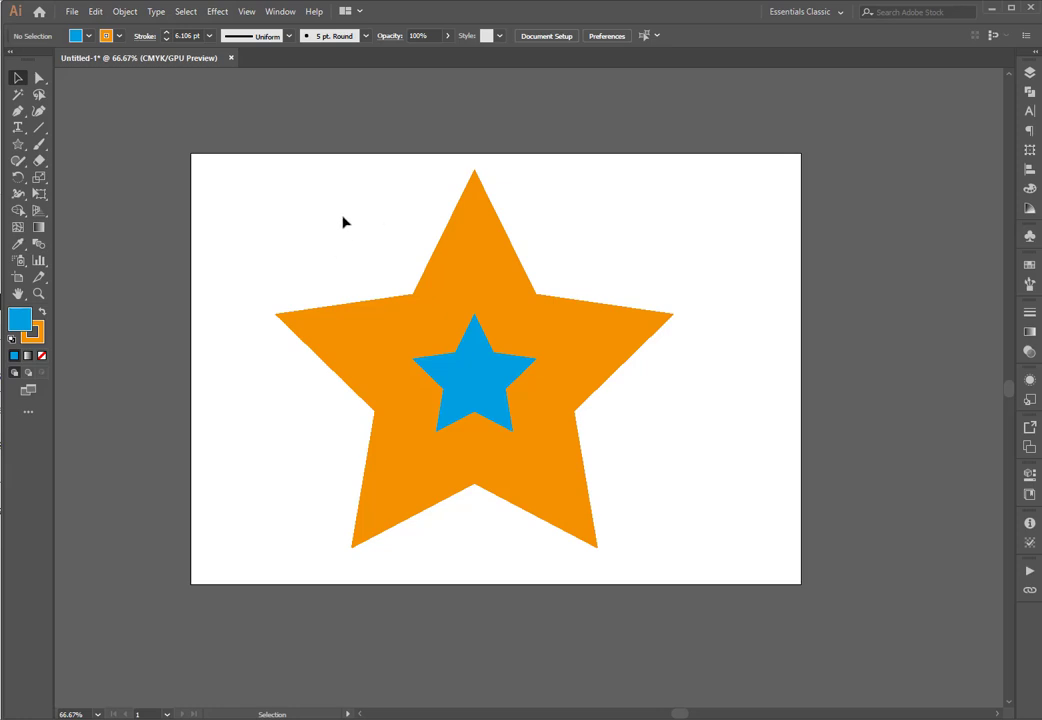
drag(312, 217, 624, 549)
key(Delete)
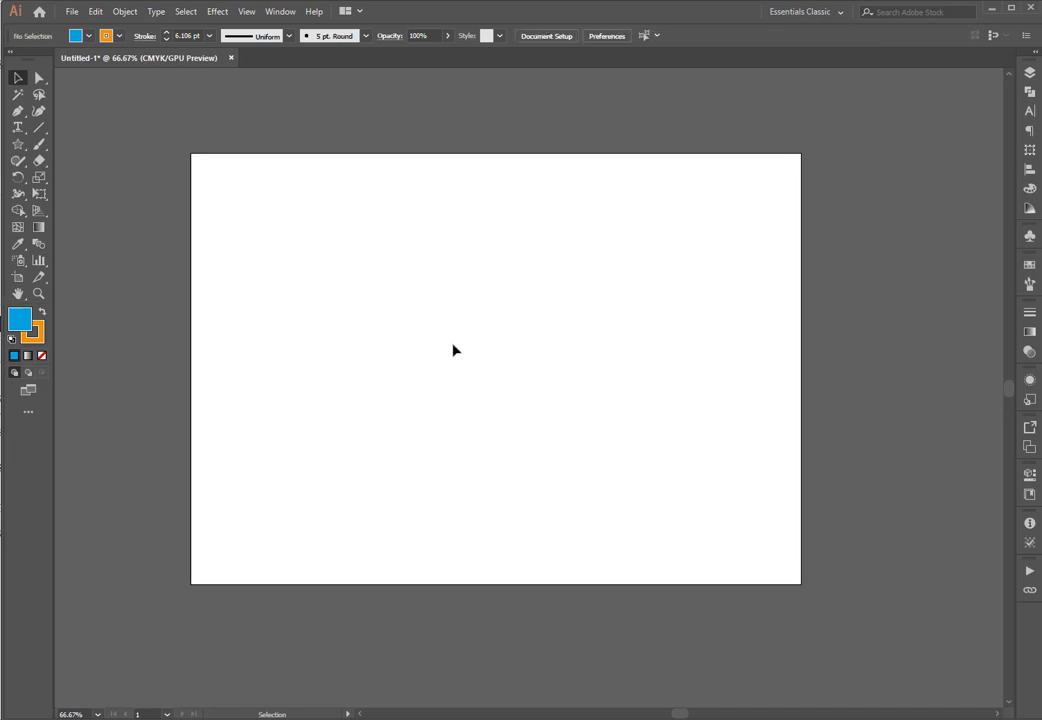
Draw a flare with the Flare tool, its centre near the artboard's upper-right corner and its rings ending near the lower-left corner
click(18, 143)
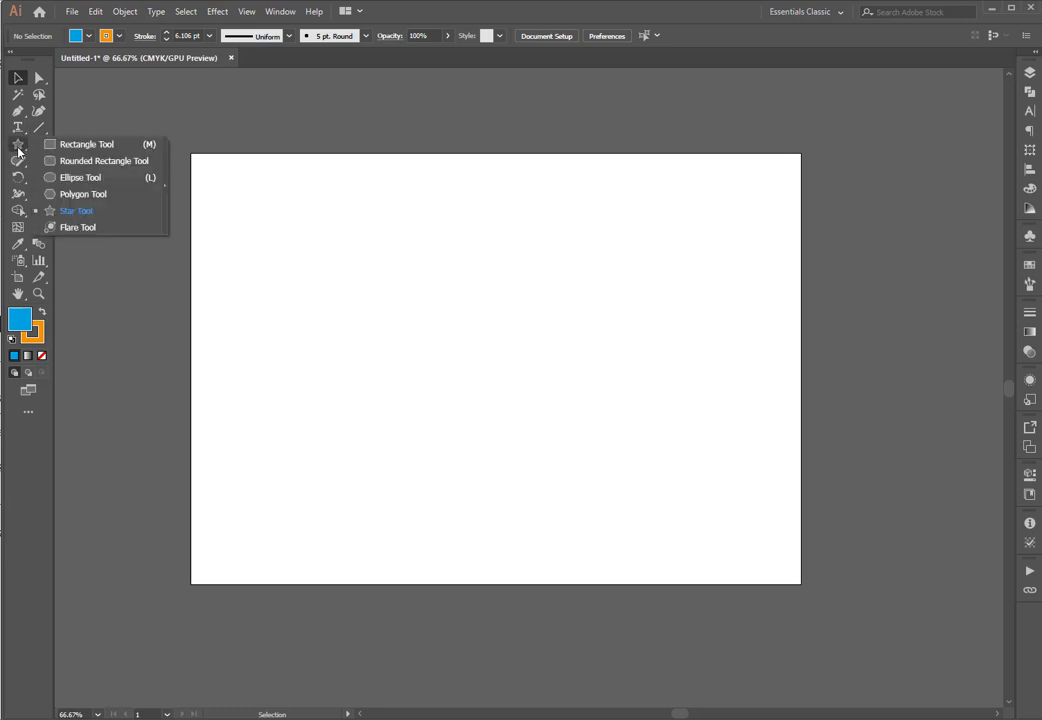
click(72, 228)
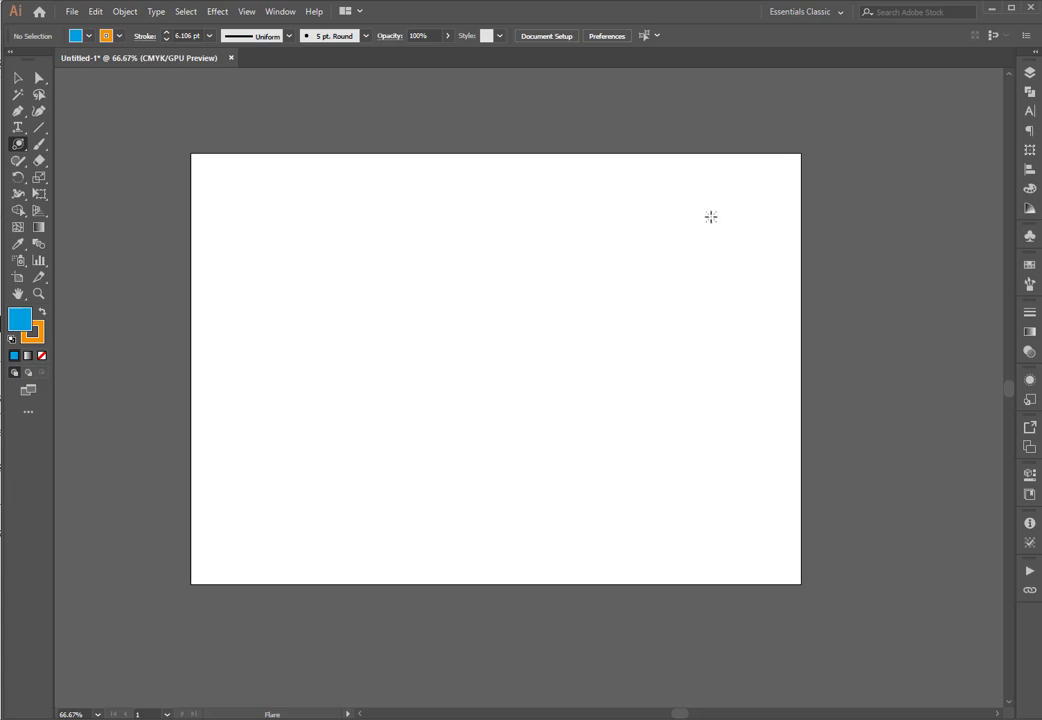
drag(706, 215, 679, 290)
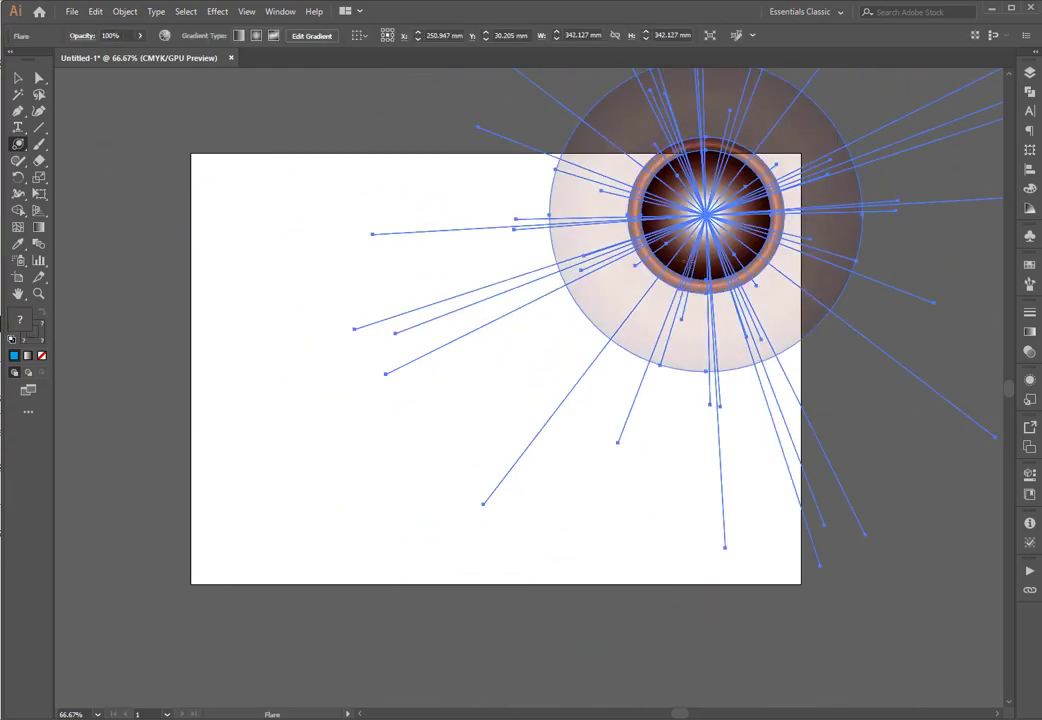
click(225, 548)
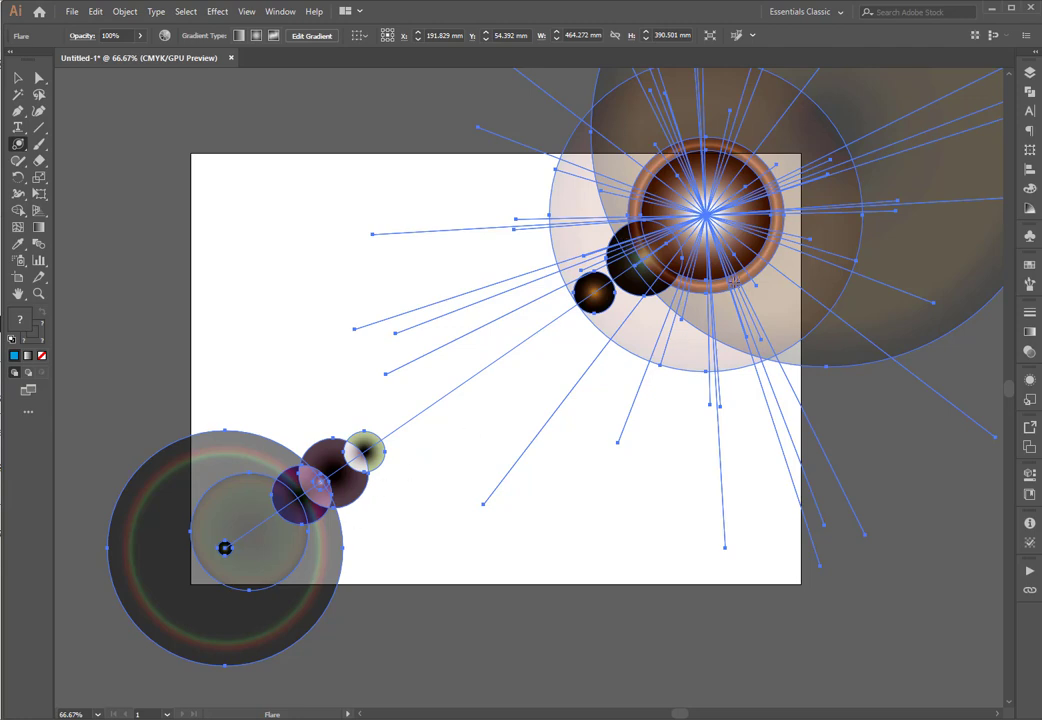
Cancel the options for a second flare near the artboard's upper left, and delete the existing flare
click(263, 278)
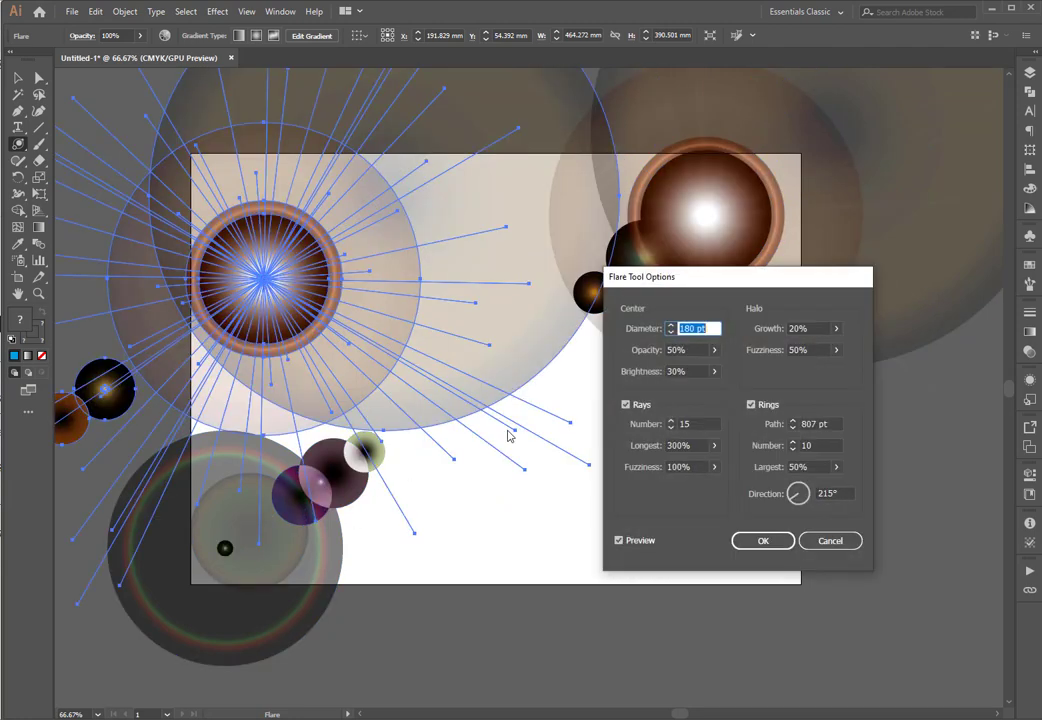
click(830, 540)
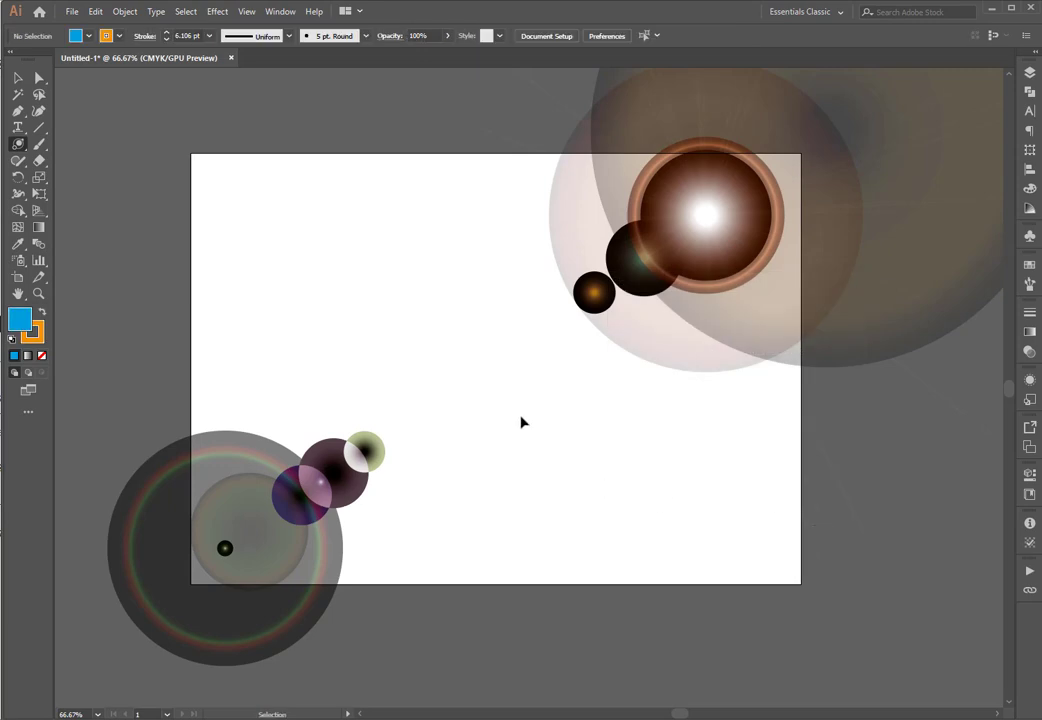
key(ctrl+a)
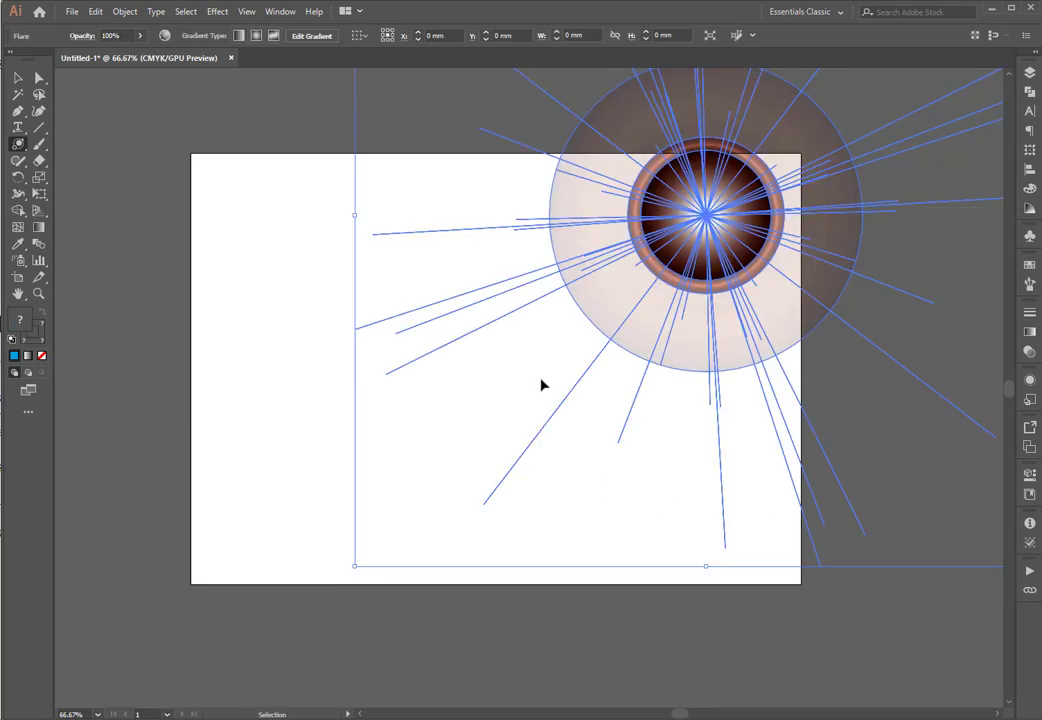
key(Delete)
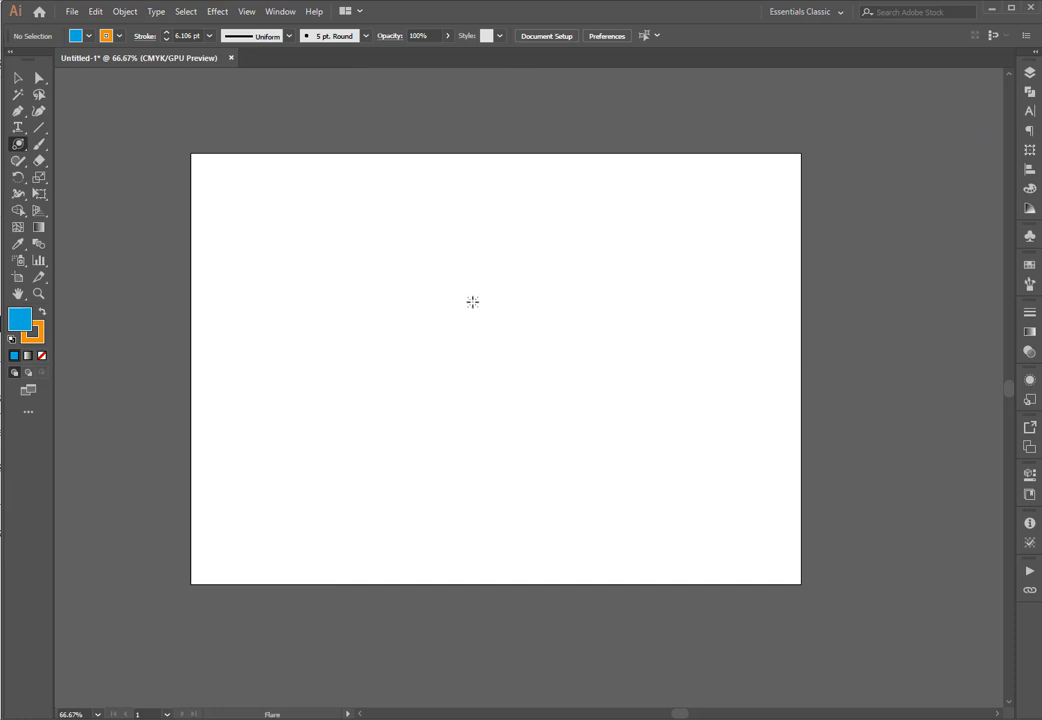
Start a flare by its options slightly above the artboard's centre, uncover it by moving the dialog, and set the centre diameter to 50 pt
click(472, 302)
drag(710, 287, 641, 270)
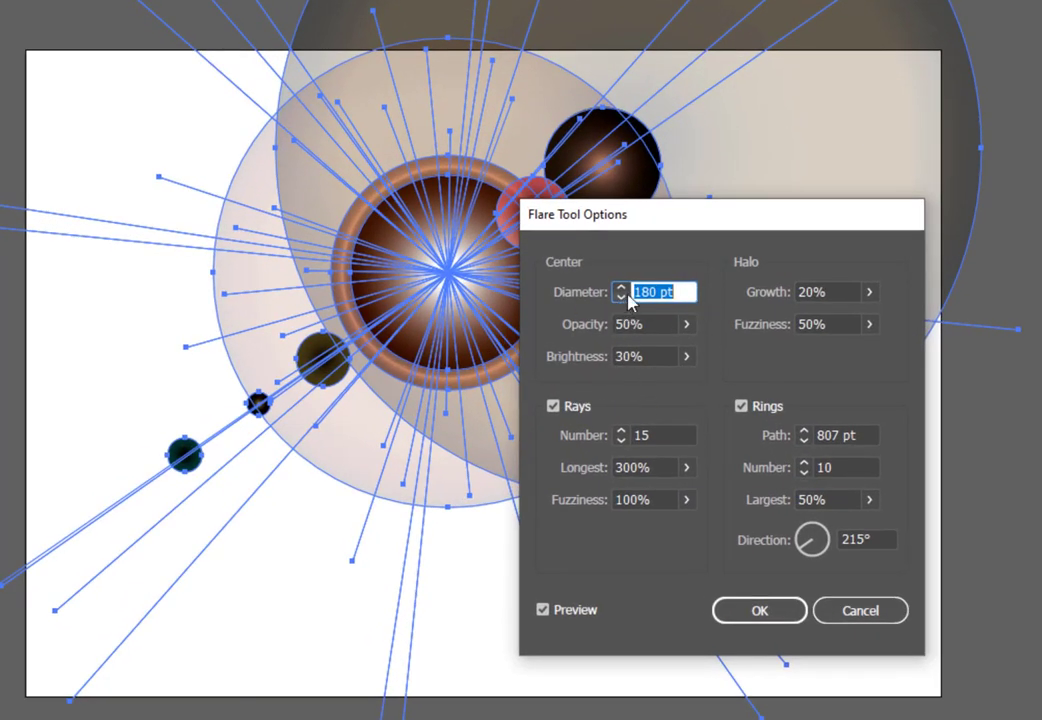
drag(697, 229, 943, 254)
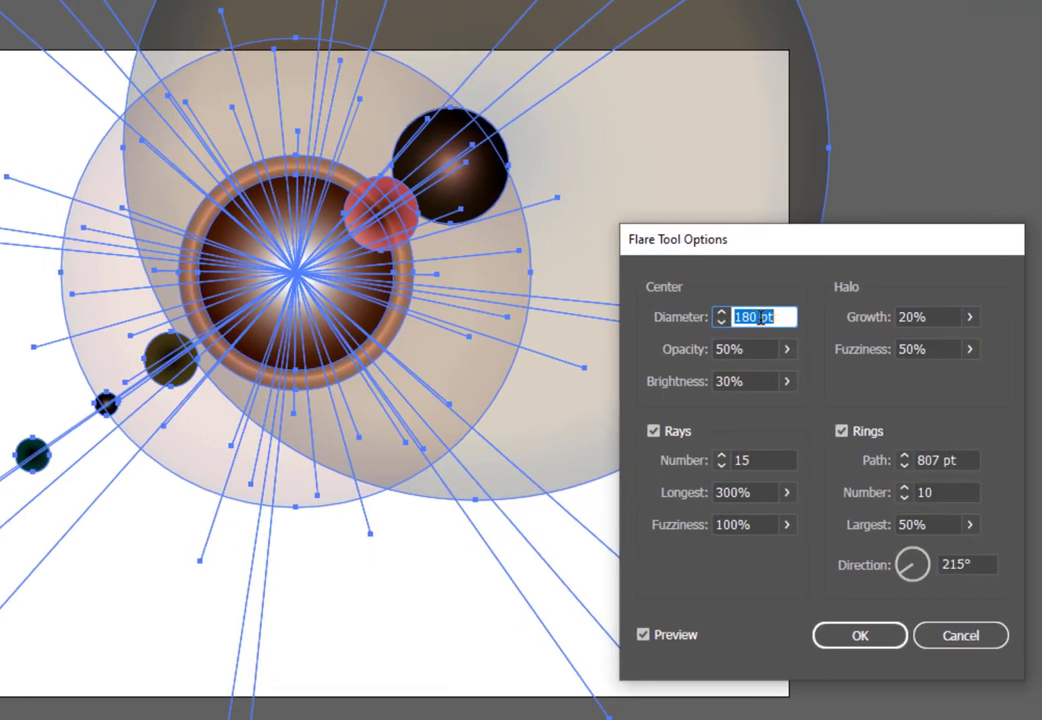
click(760, 317)
drag(758, 317, 706, 318)
text(50)
Set the flare centre's opacity to 75% and its brightness to 61%
click(786, 349)
drag(743, 376, 767, 382)
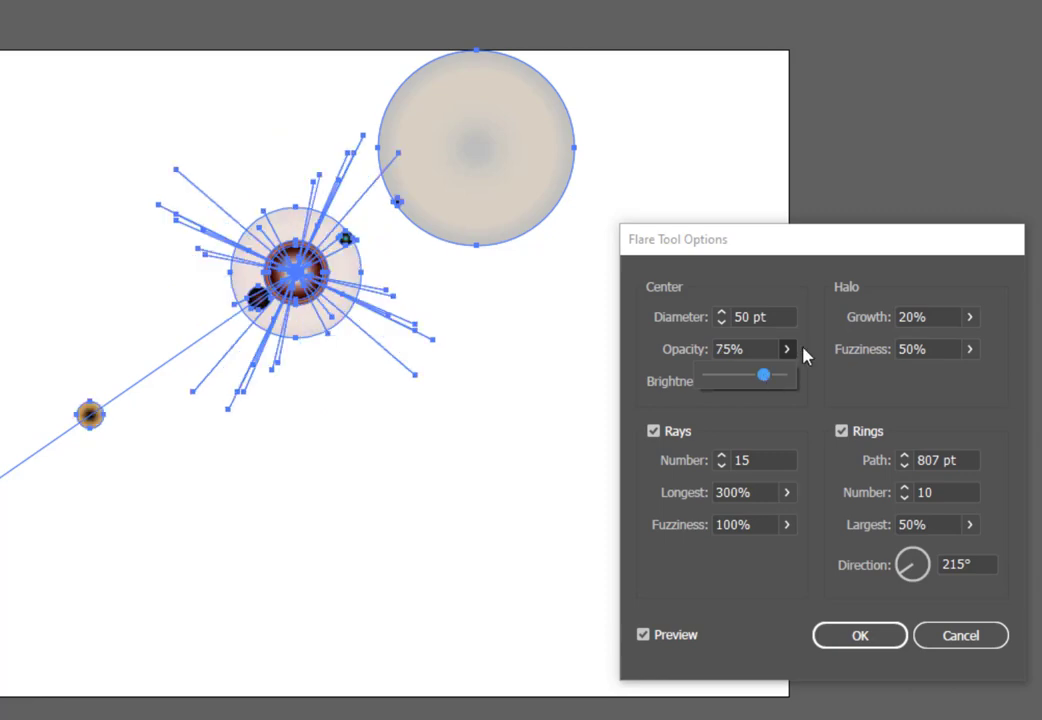
click(805, 351)
click(787, 381)
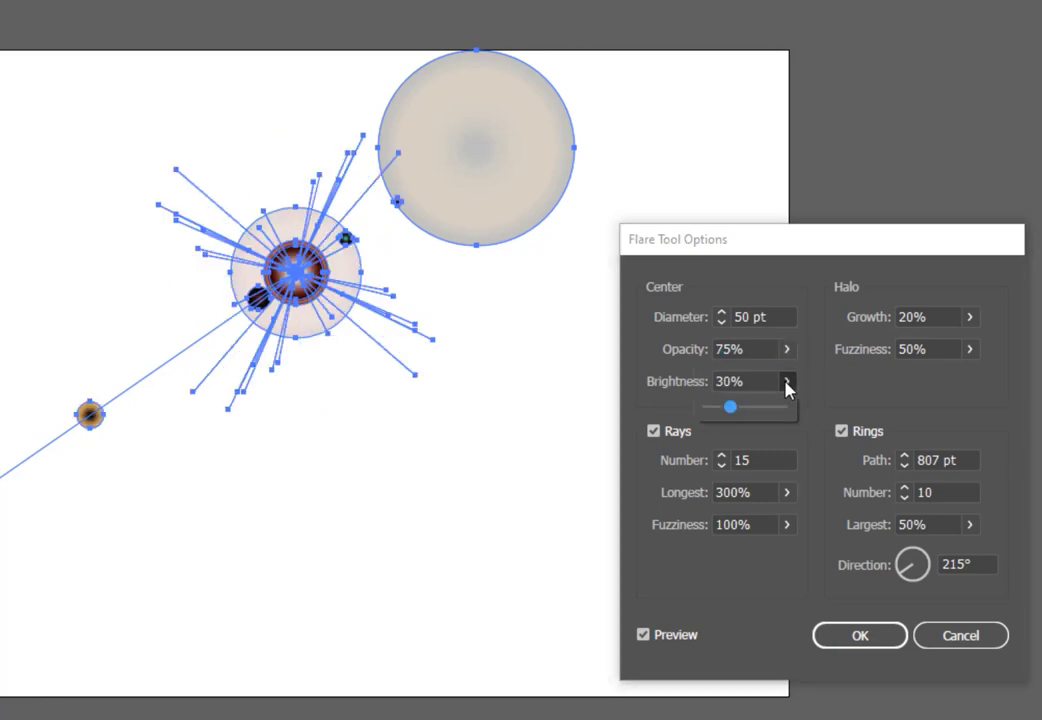
drag(740, 409, 752, 410)
click(844, 407)
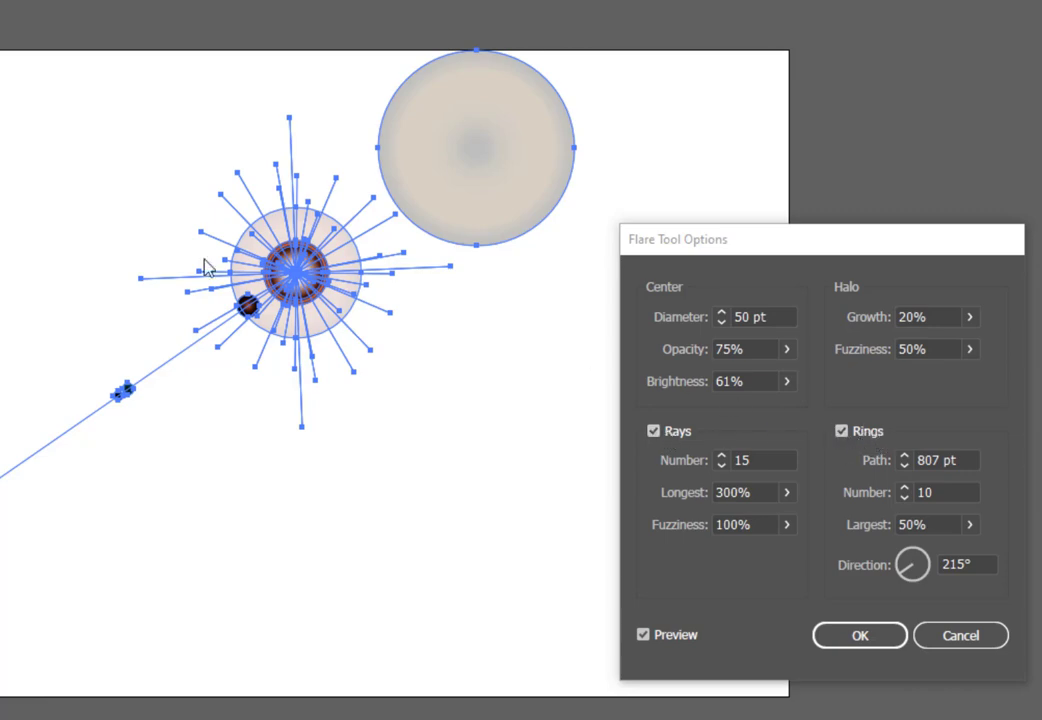
Increase the flare's number of rays to 22
click(721, 455)
click(721, 455)
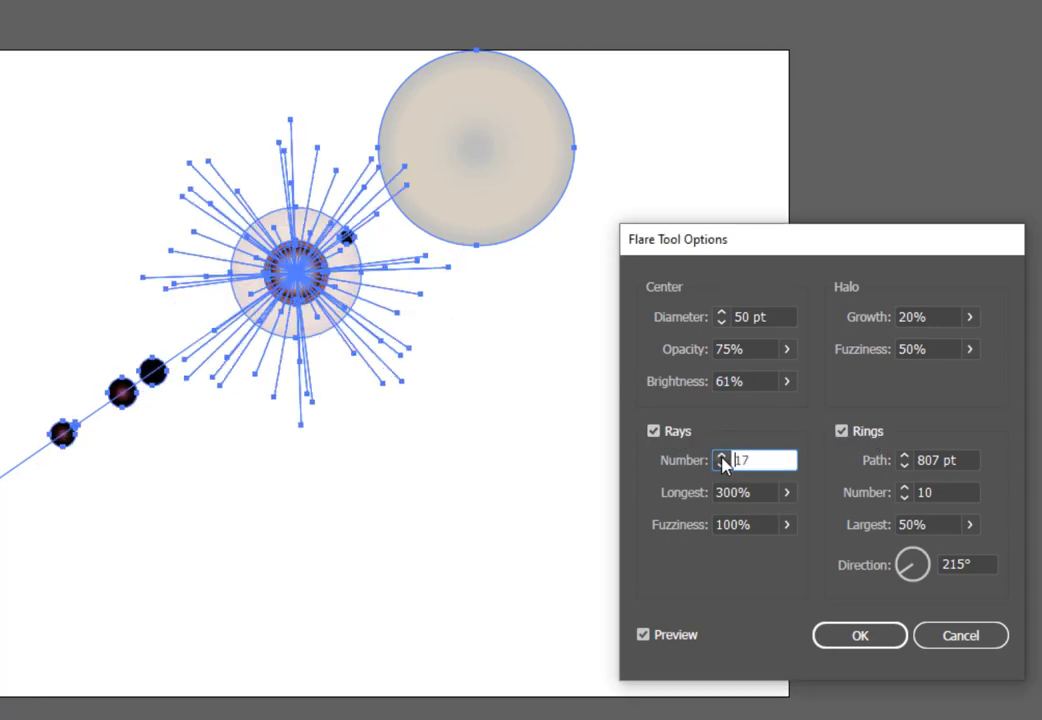
click(721, 455)
click(721, 455)
click(721, 455)
click(721, 456)
click(721, 456)
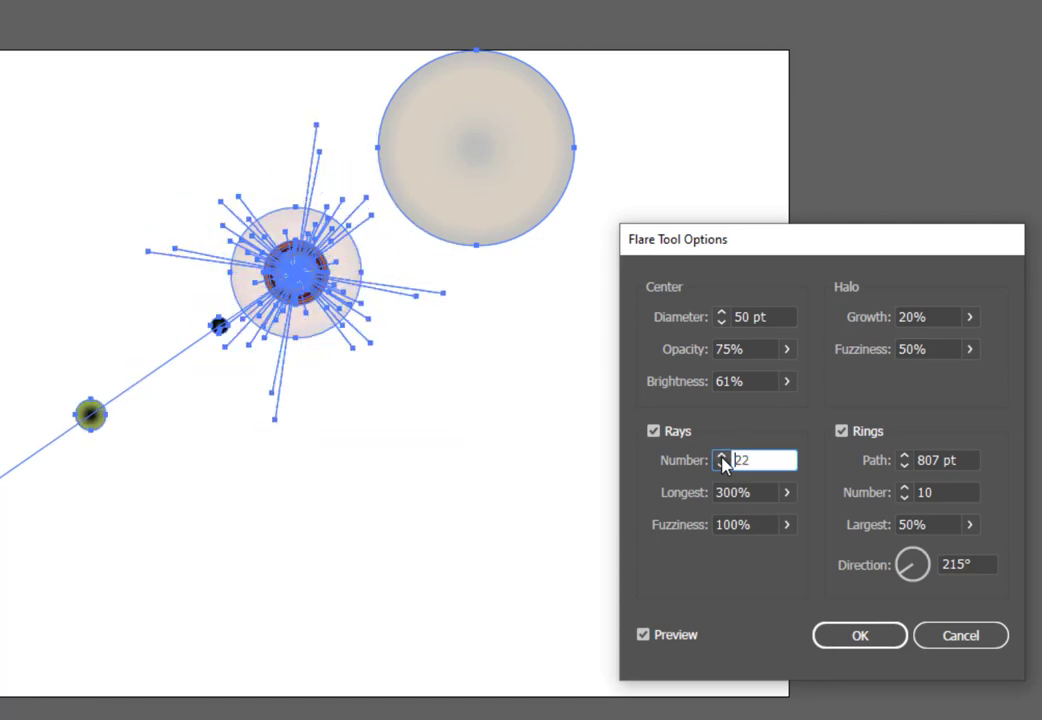
Increase the flare's number of rays to 23 and reduce the ray fuzziness to 61%
click(721, 456)
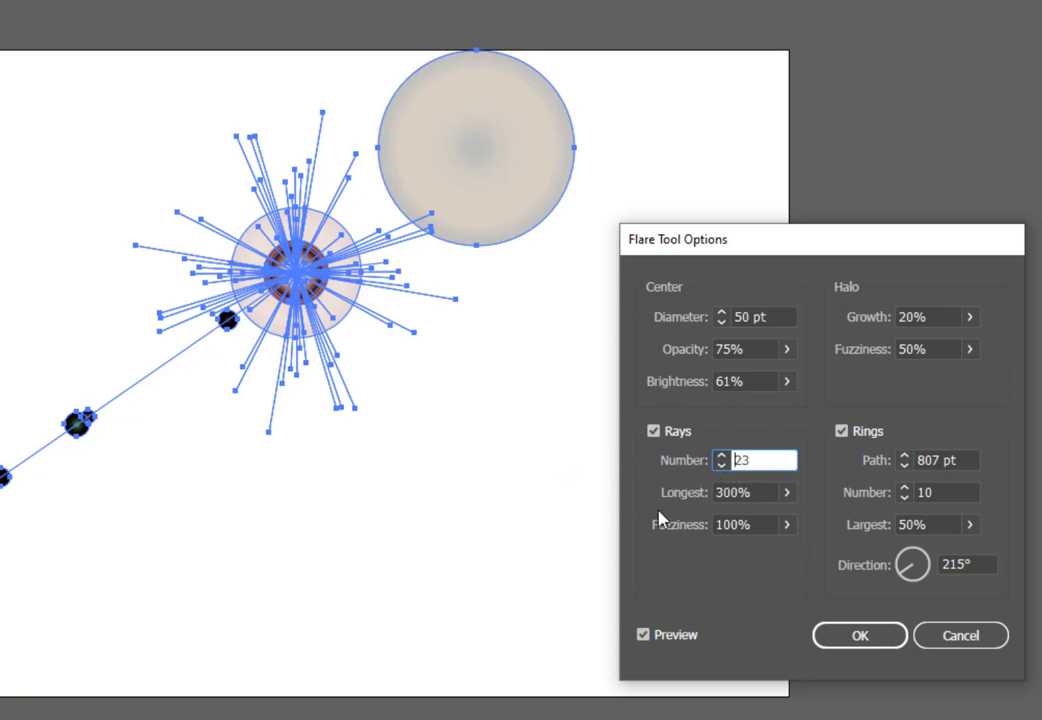
click(788, 530)
drag(785, 552, 757, 555)
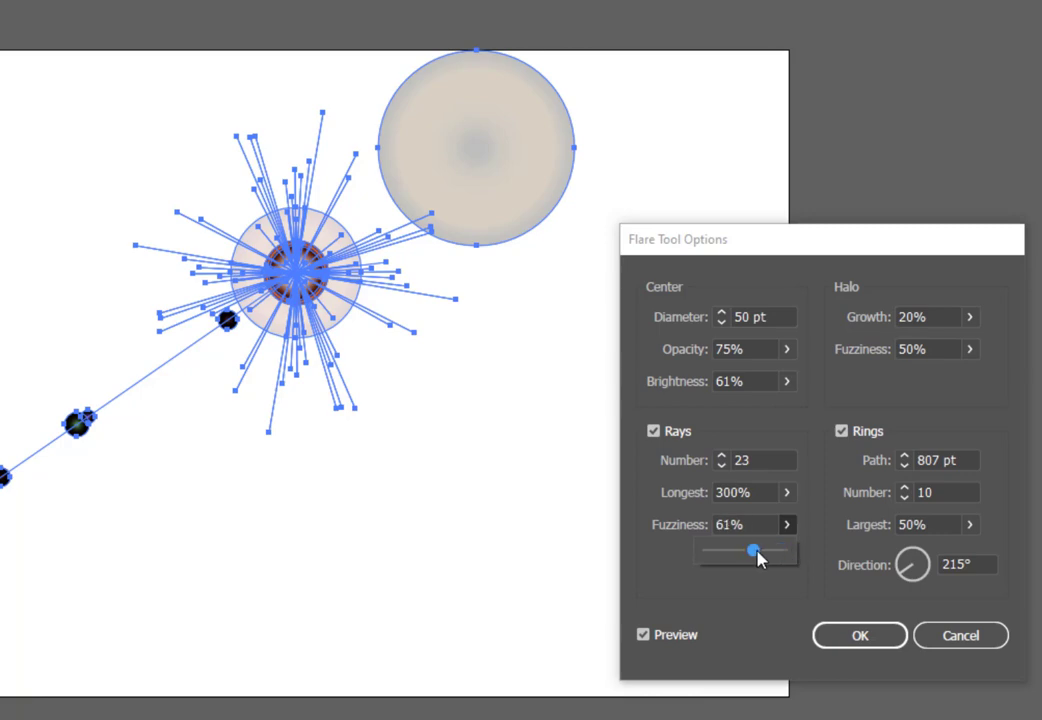
click(745, 618)
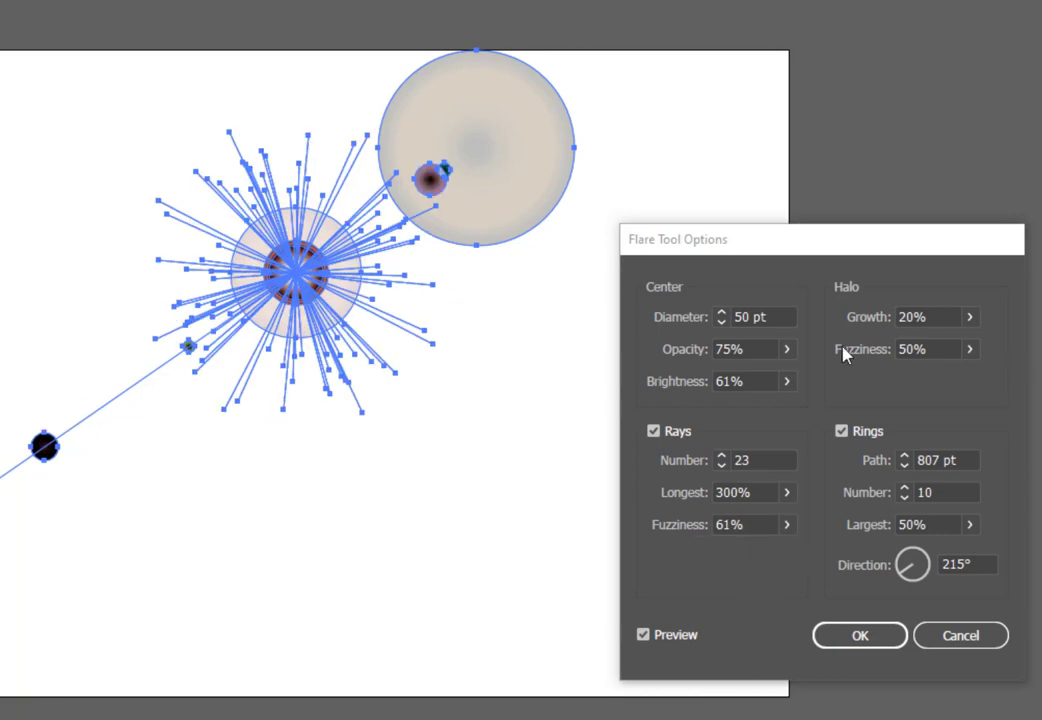
Try larger halo growth values of 108% and 267%, and settle on a halo growth of 29%
click(969, 317)
click(918, 344)
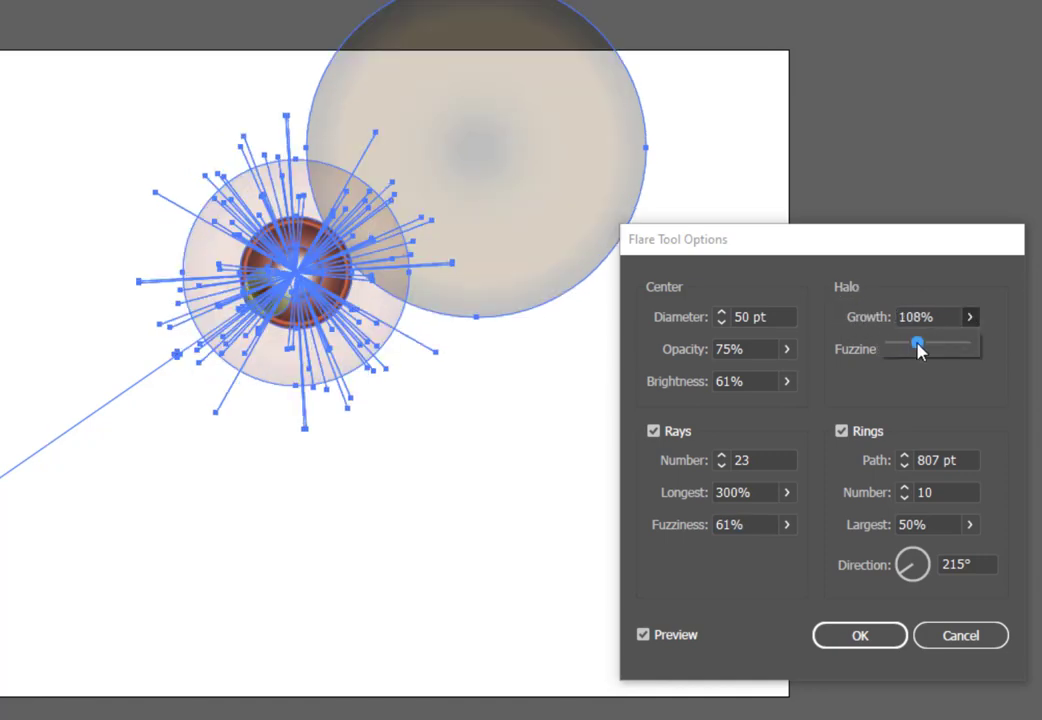
drag(944, 349, 957, 344)
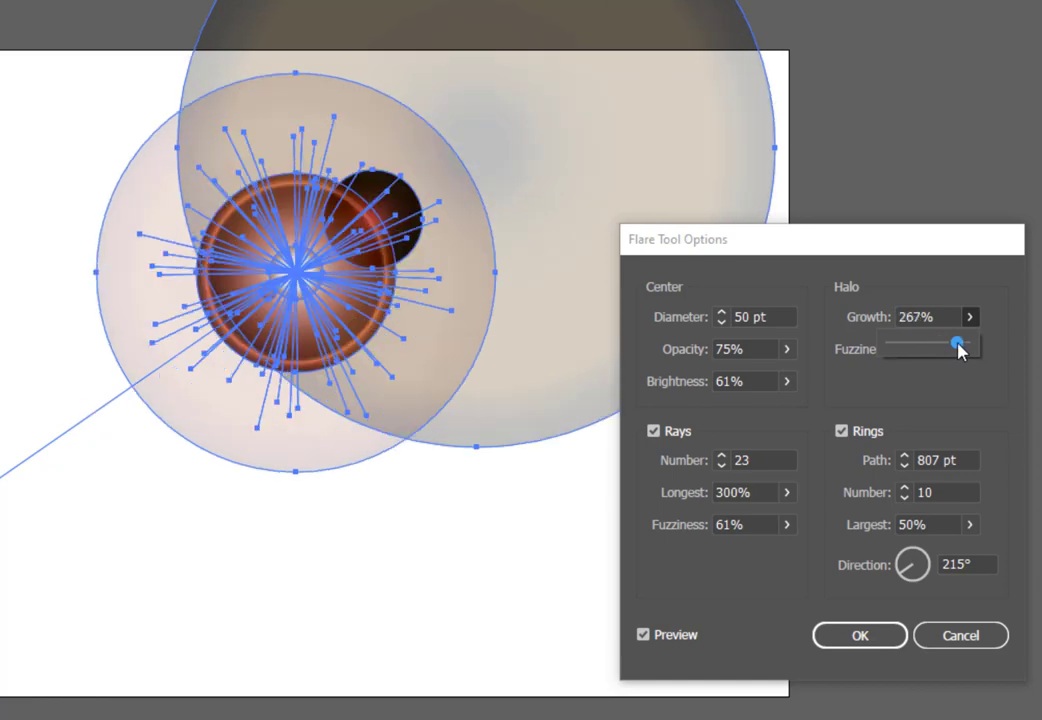
click(900, 344)
click(923, 298)
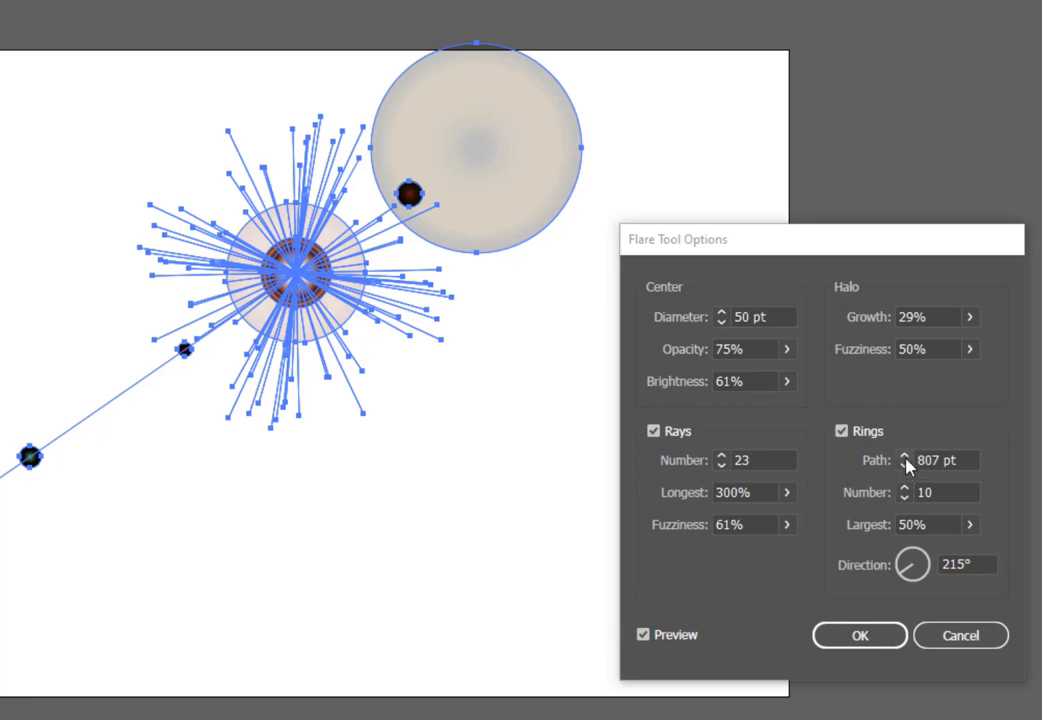
Set the flare's number of rings to 30 and the largest ring to 108%
click(904, 488)
click(904, 488)
click(904, 488)
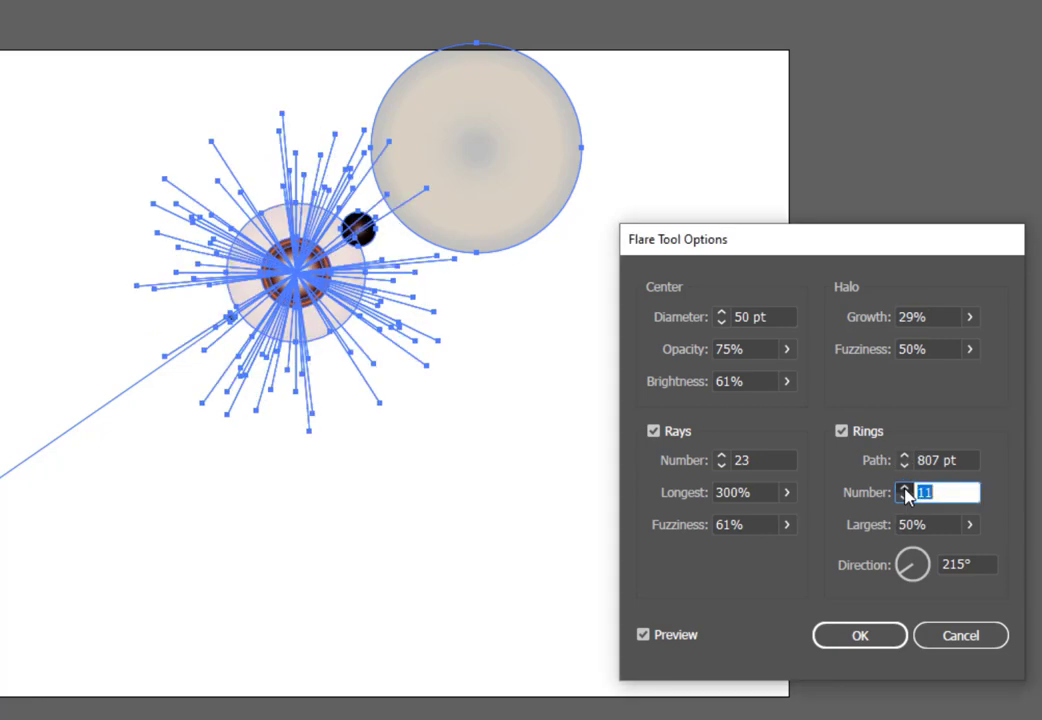
click(904, 488)
click(904, 488)
click(904, 488)
click(904, 488)
text(30)
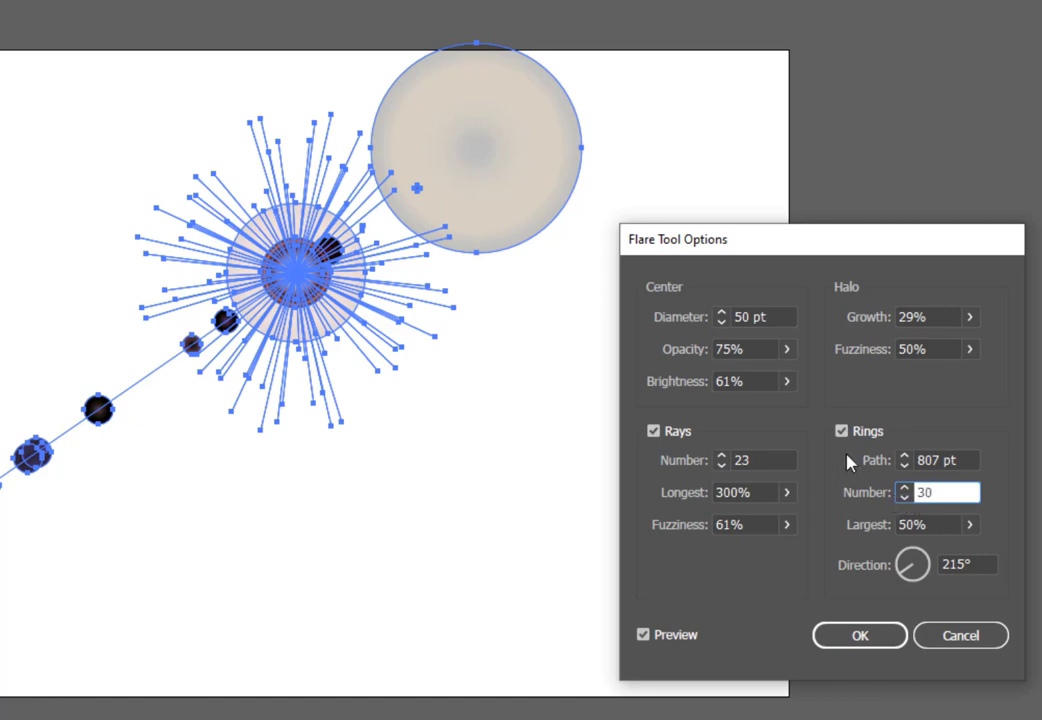
click(968, 532)
drag(927, 553, 923, 551)
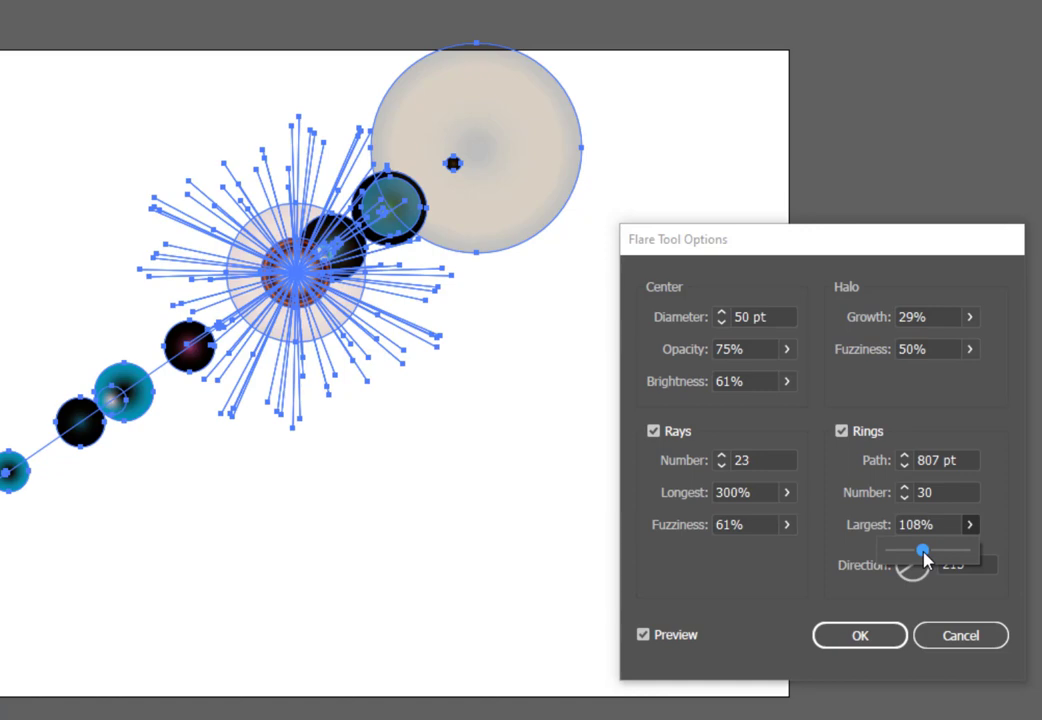
click(989, 453)
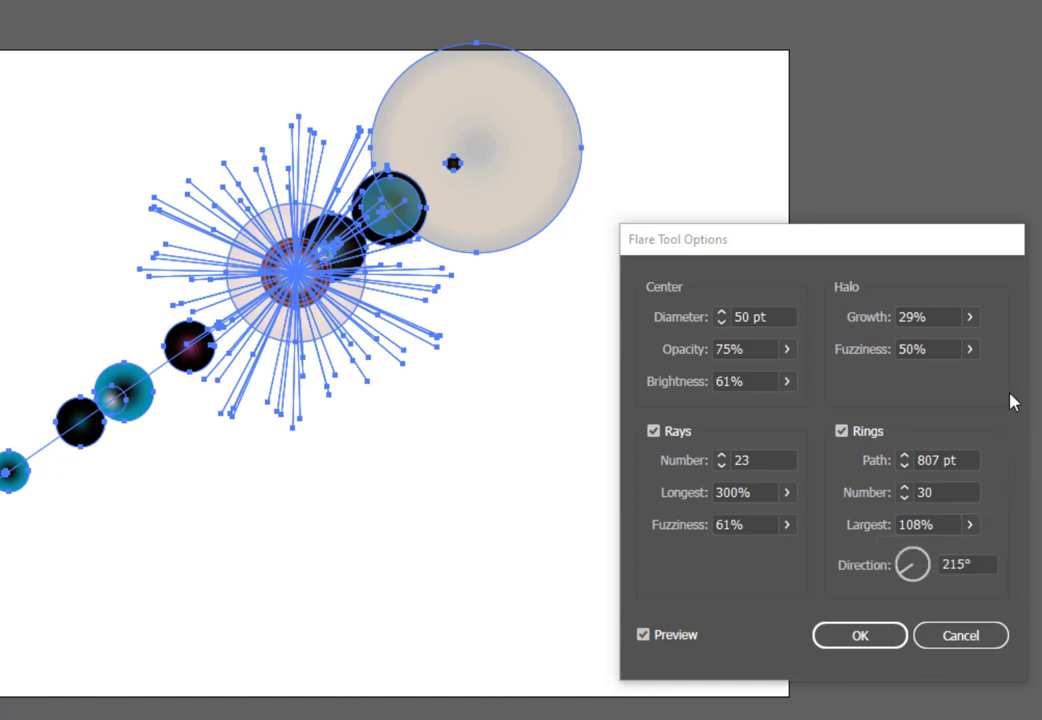
Rotate the ring direction to 42° and create the flare with these options
click(913, 566)
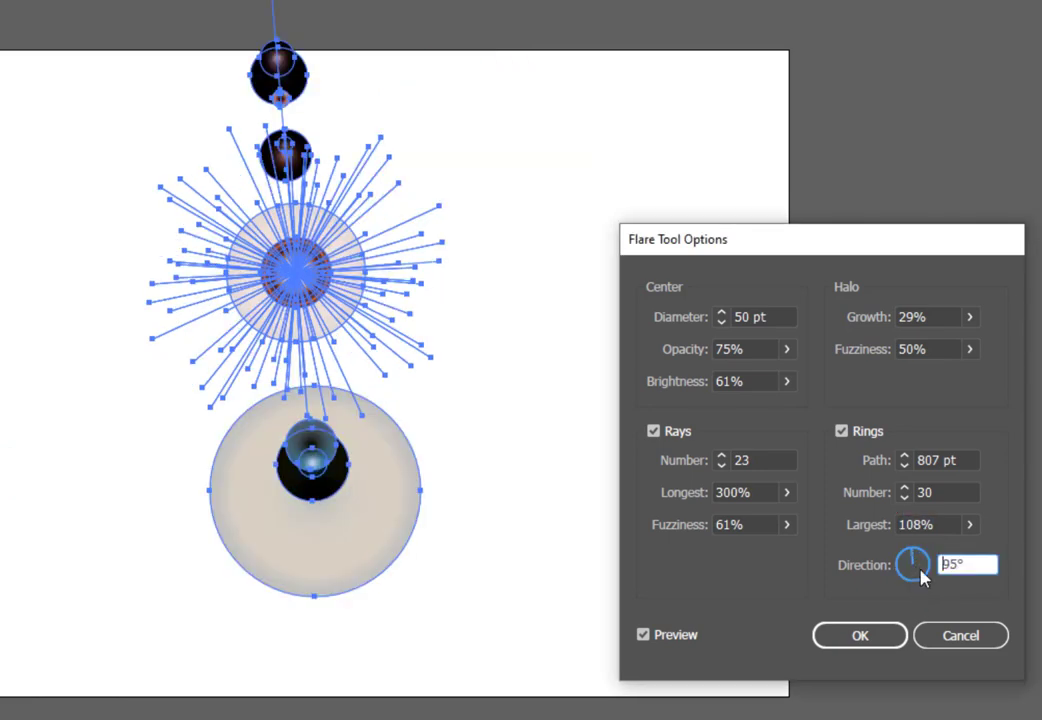
click(922, 562)
click(909, 570)
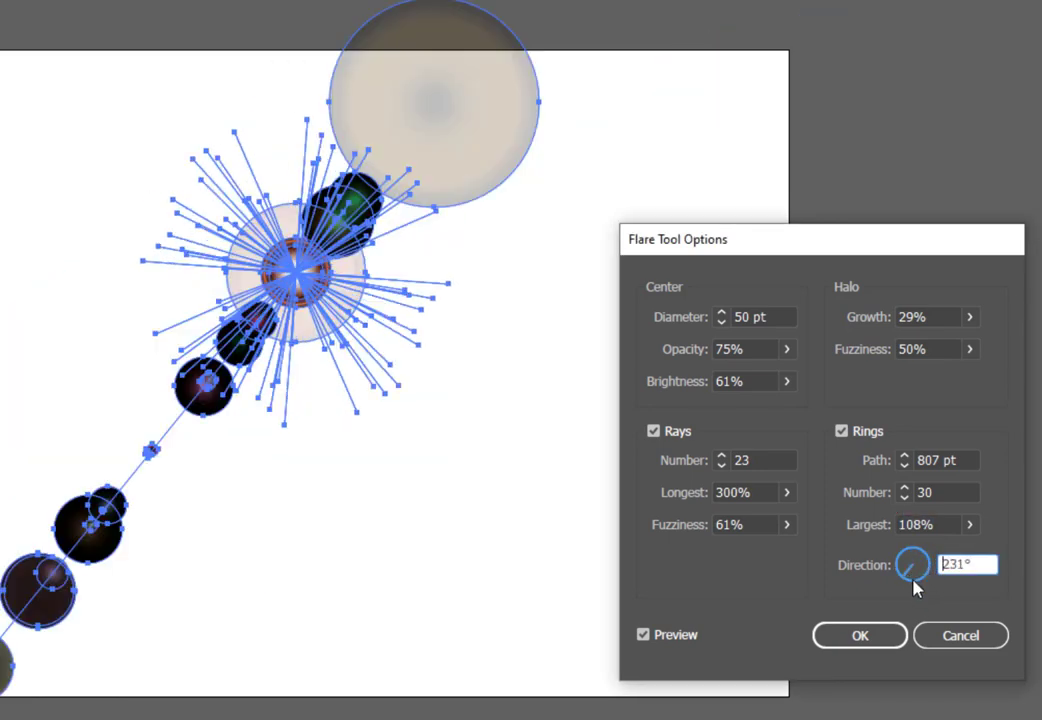
click(906, 562)
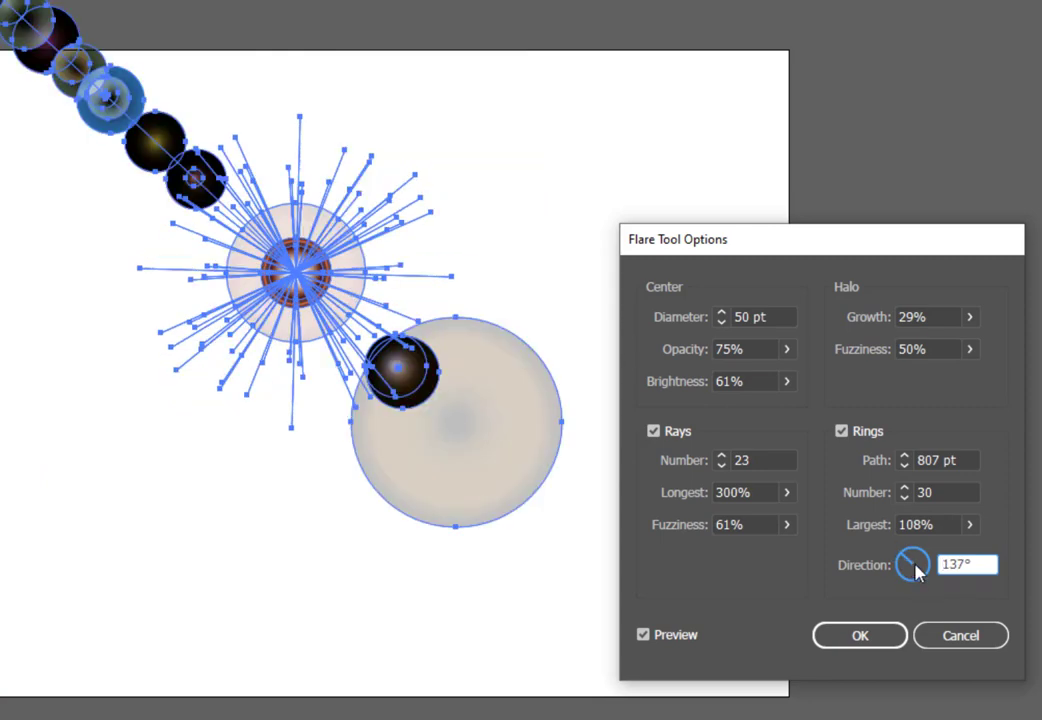
click(918, 564)
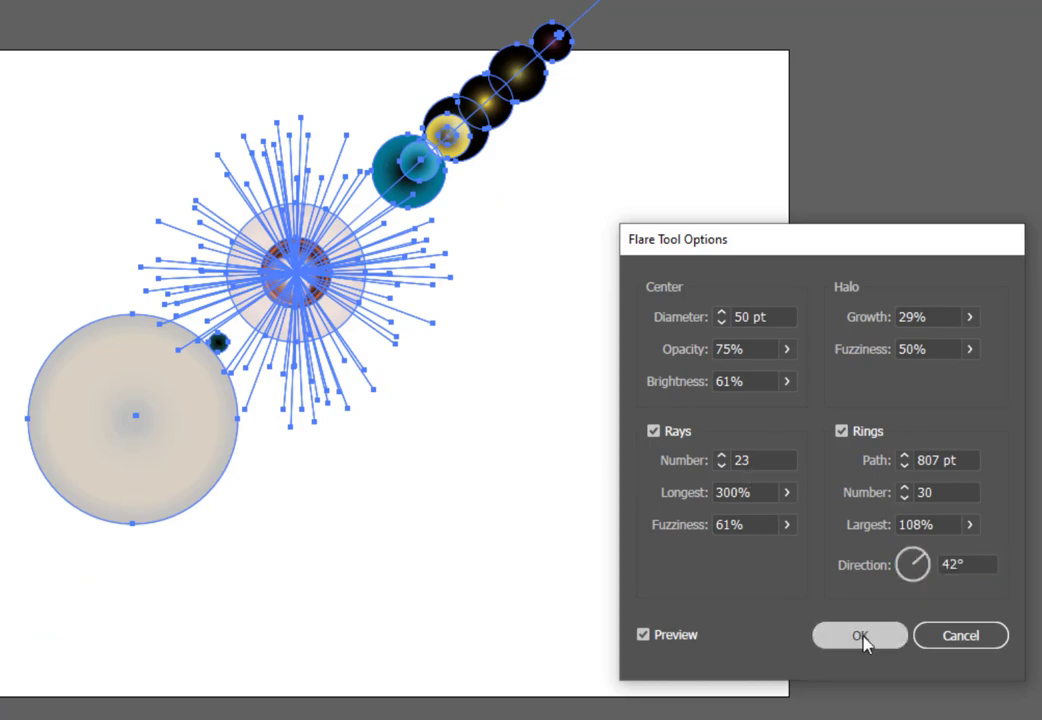
click(860, 637)
Move the whole flare so that its large pale circle sits inside the artboard's lower-left corner
key(v)
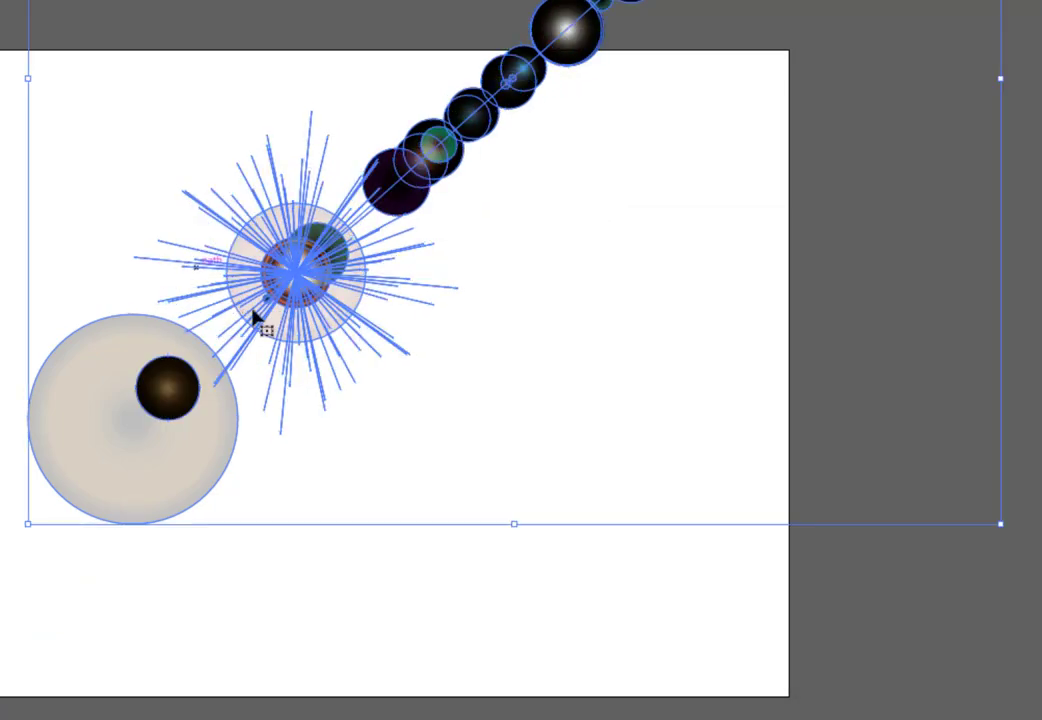
drag(307, 302, 188, 486)
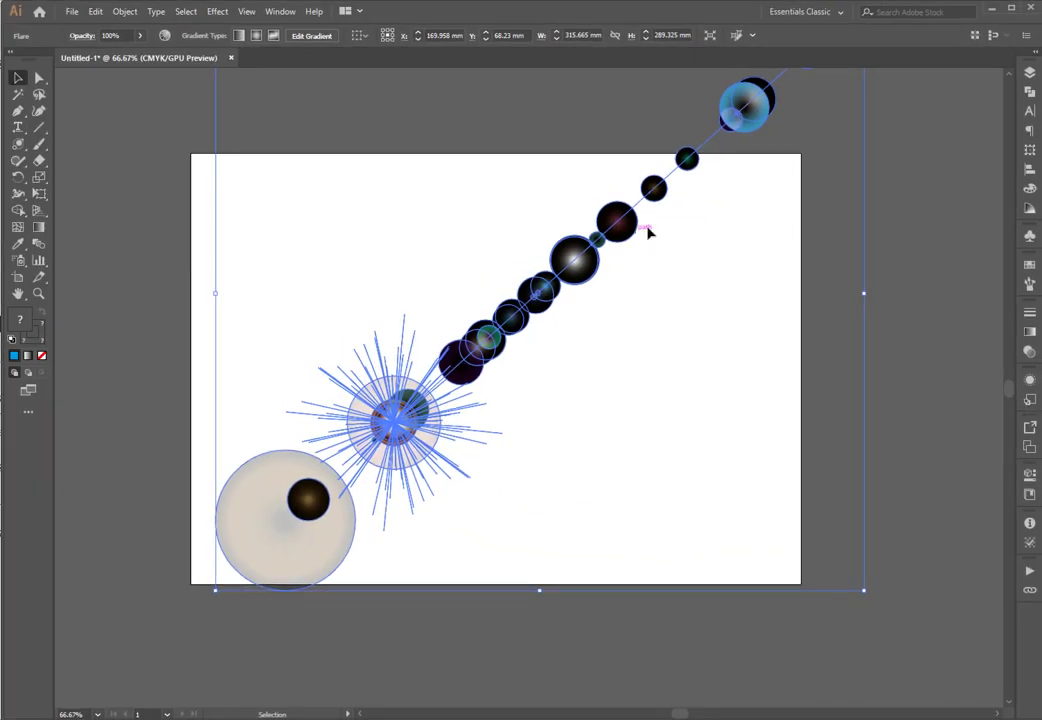
drag(632, 249, 658, 219)
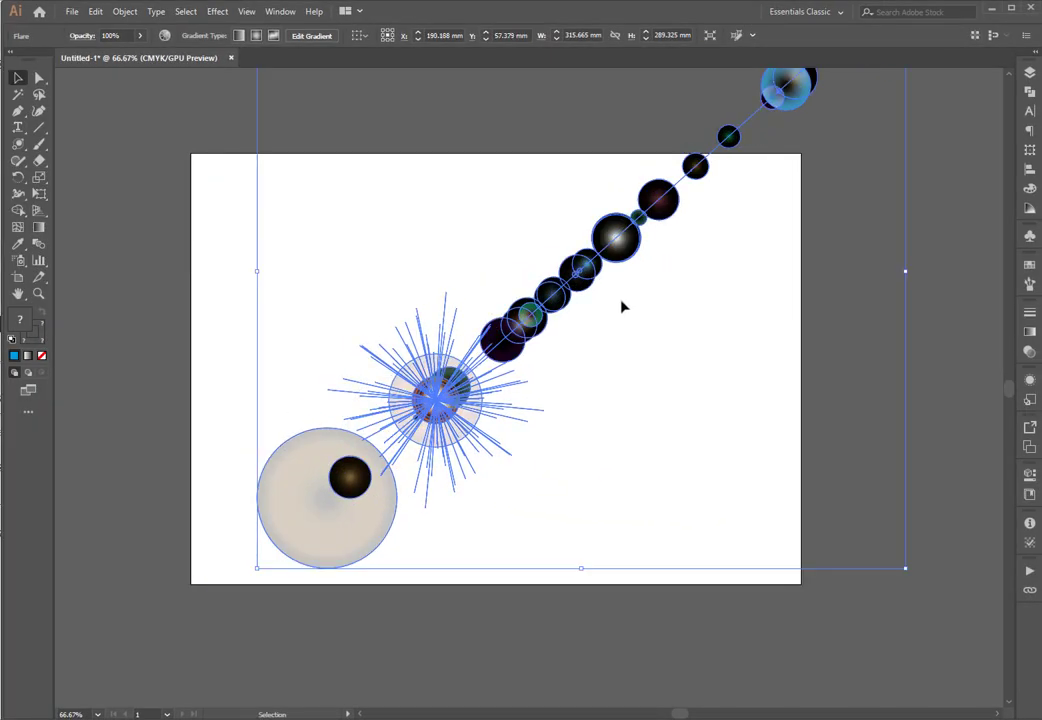
scroll(705, 362, up, 4)
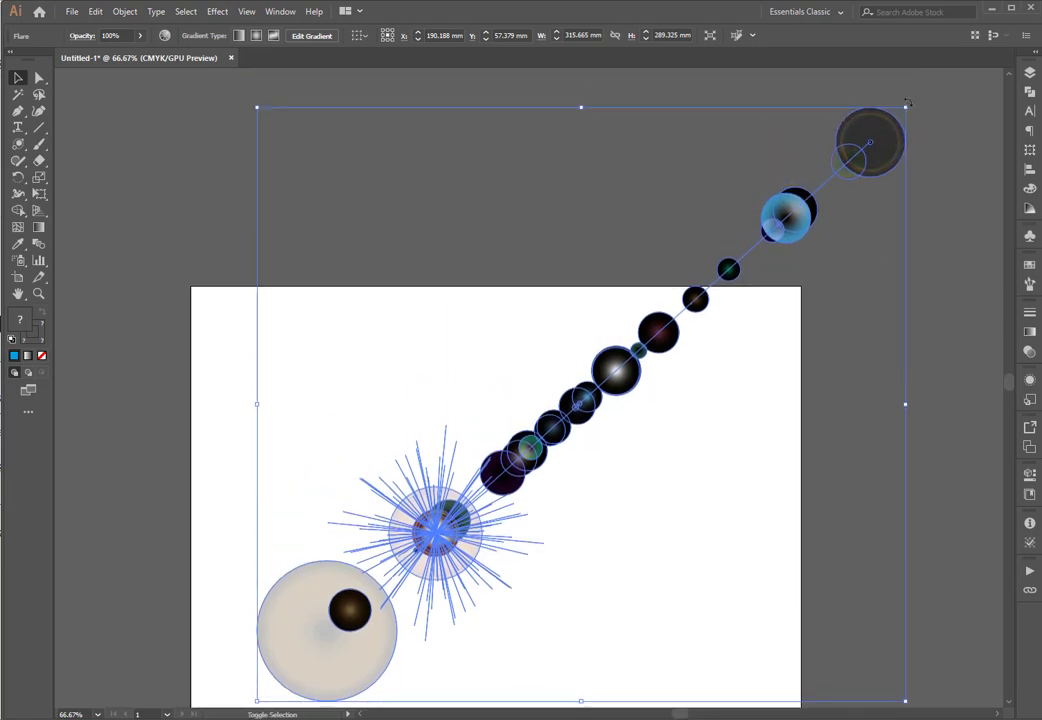
scroll(727, 336, down, 3)
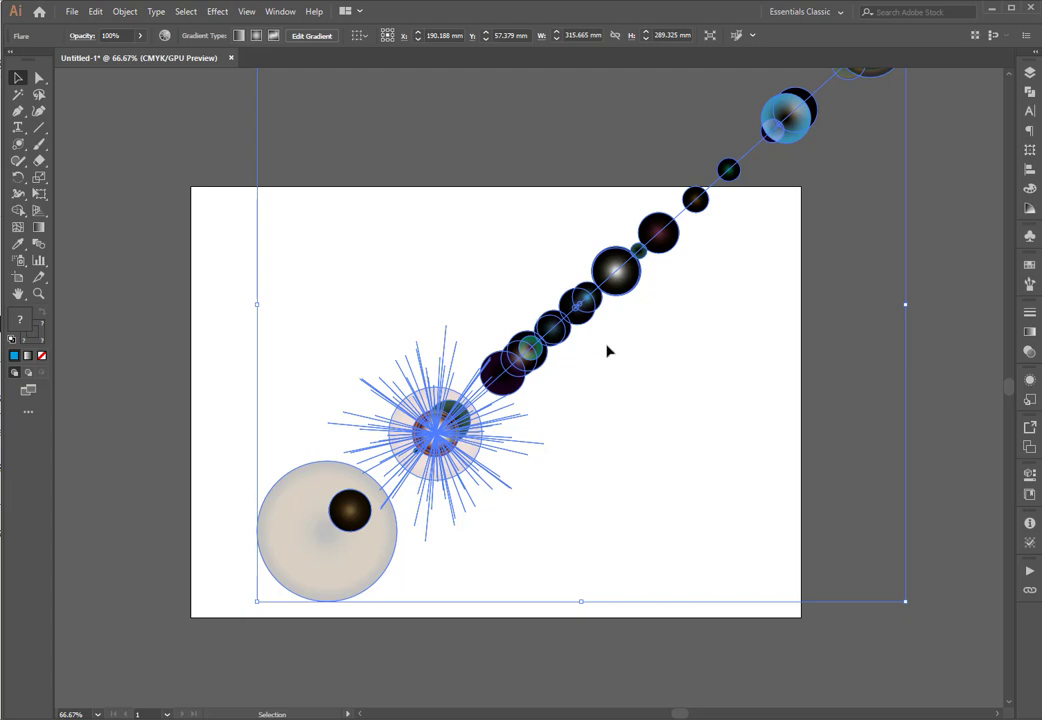
drag(570, 338, 537, 313)
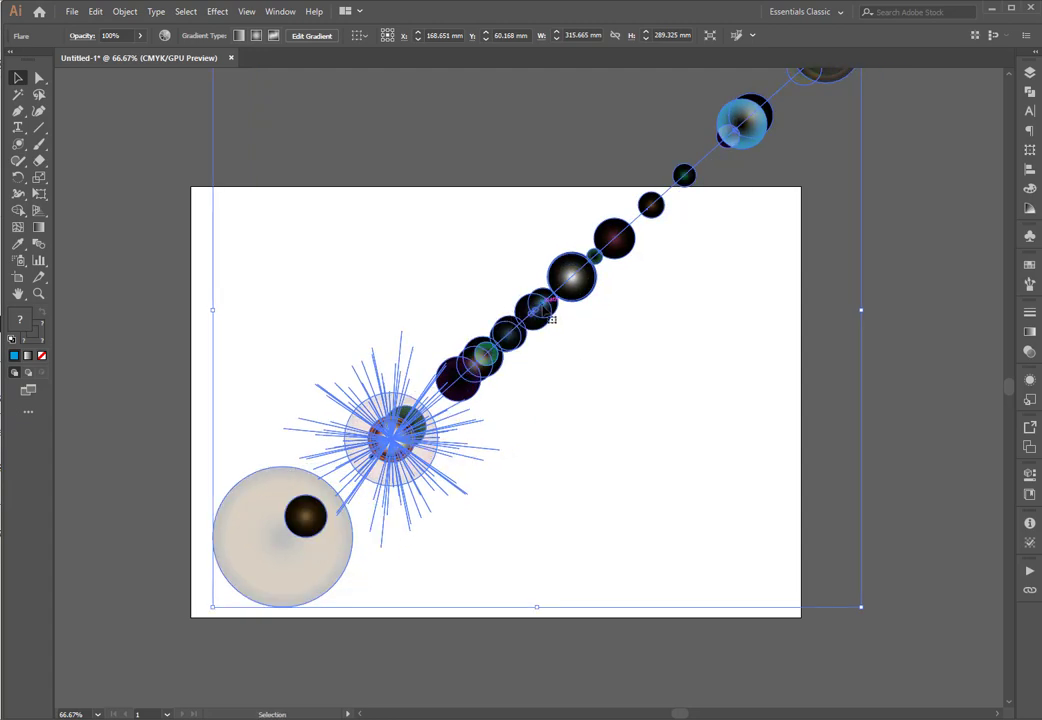
Scale the flare down proportionally to about 205 × 187 mm and move it near the artboard's centre
scroll(654, 263, up, 2)
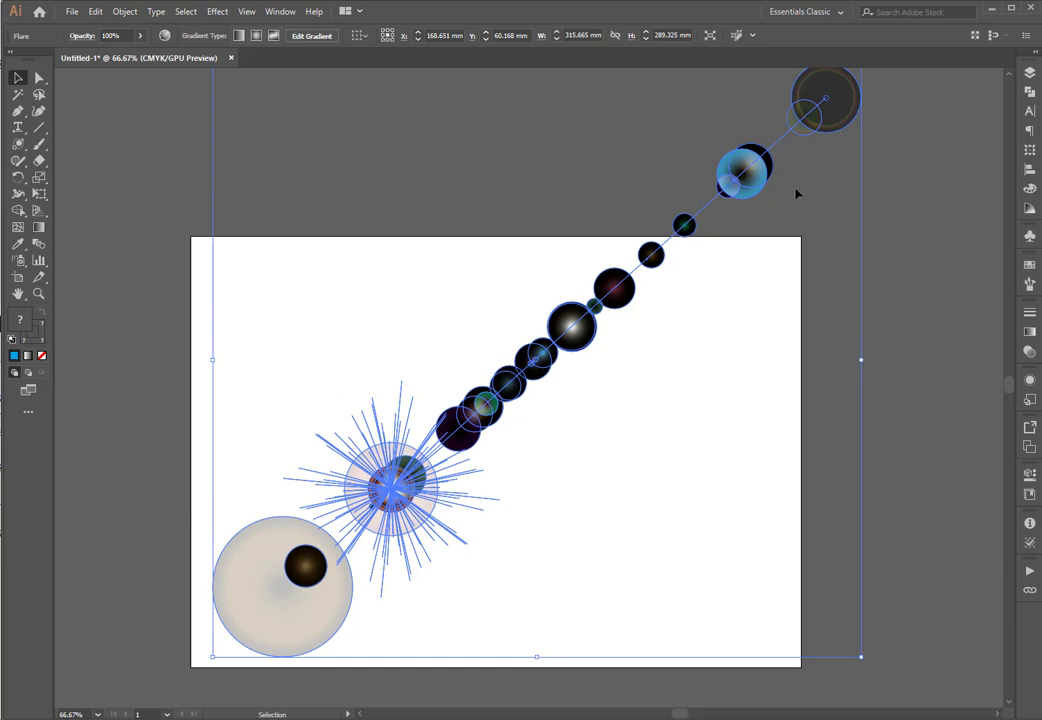
scroll(795, 193, up, 1)
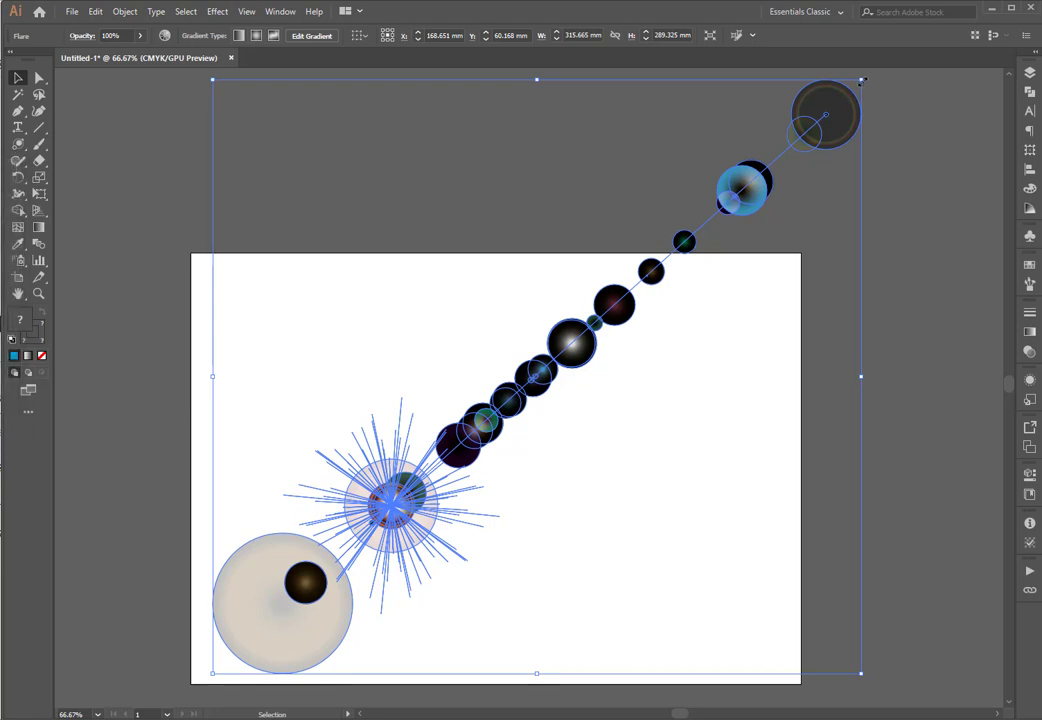
drag(861, 79, 652, 291)
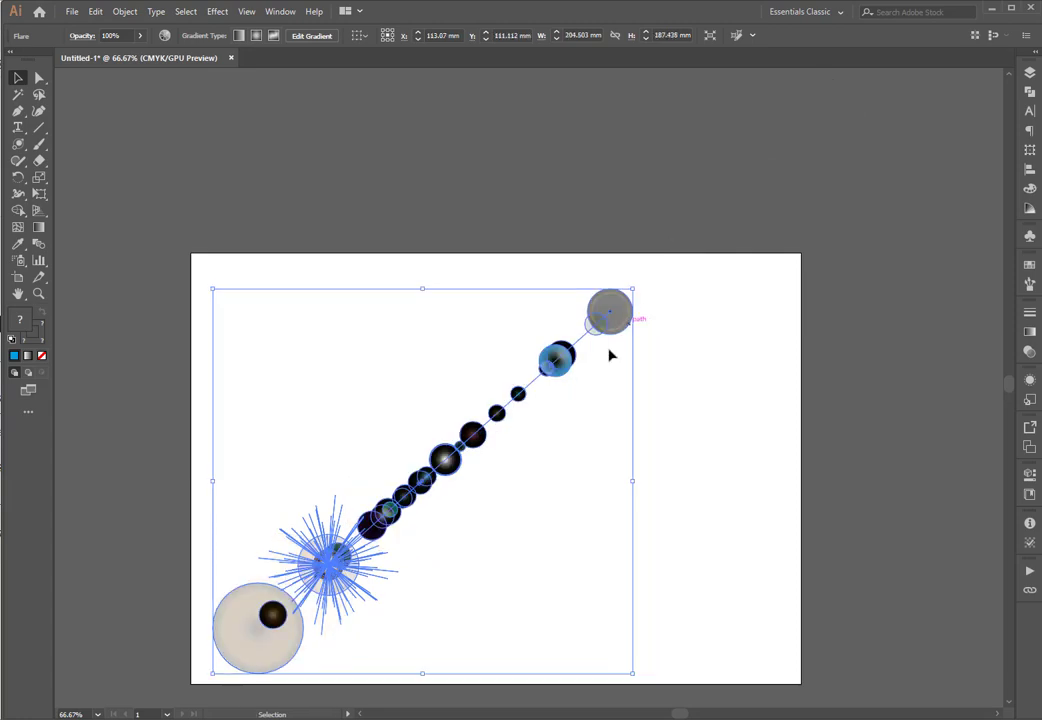
click(599, 412)
drag(557, 361, 645, 355)
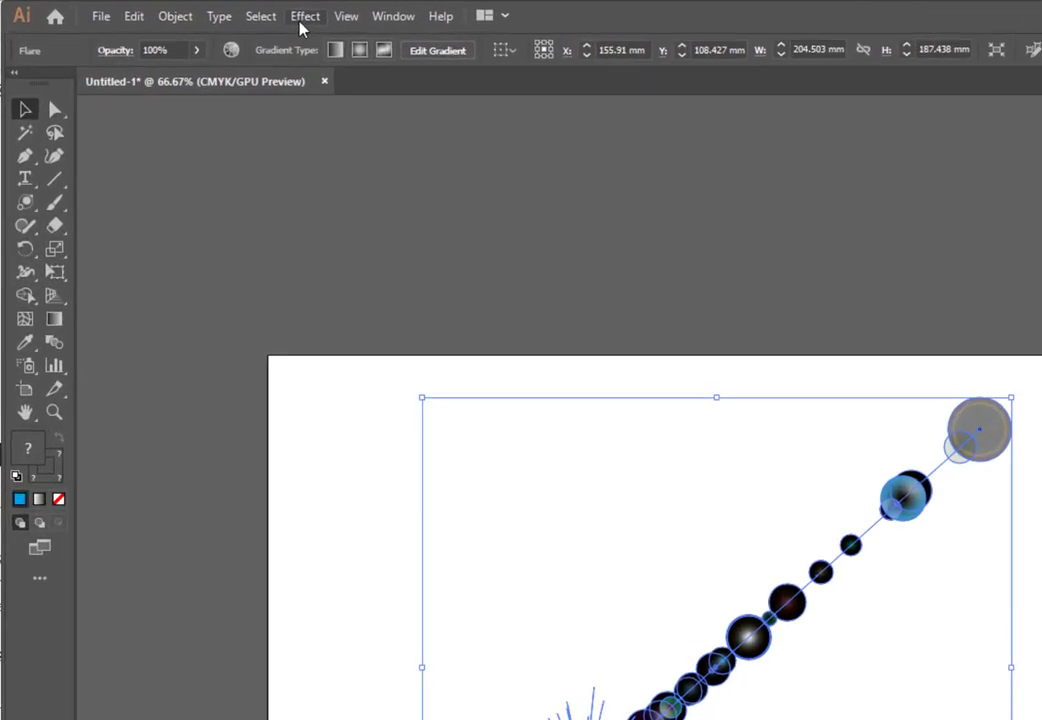
click(302, 18)
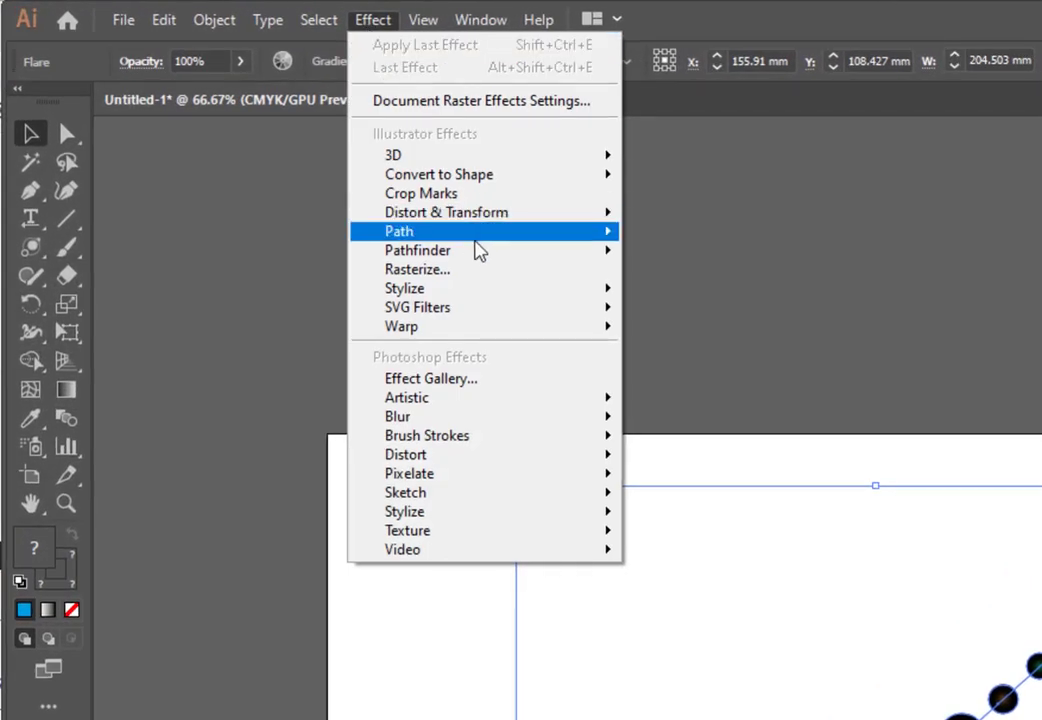
mouse_move(495, 220)
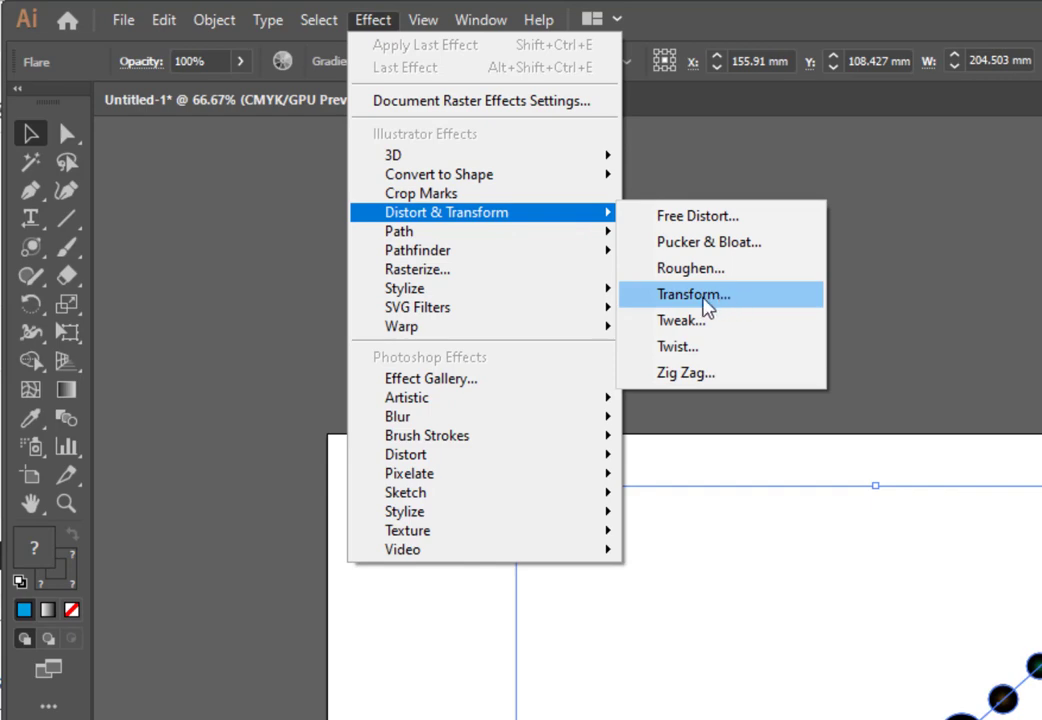
click(730, 300)
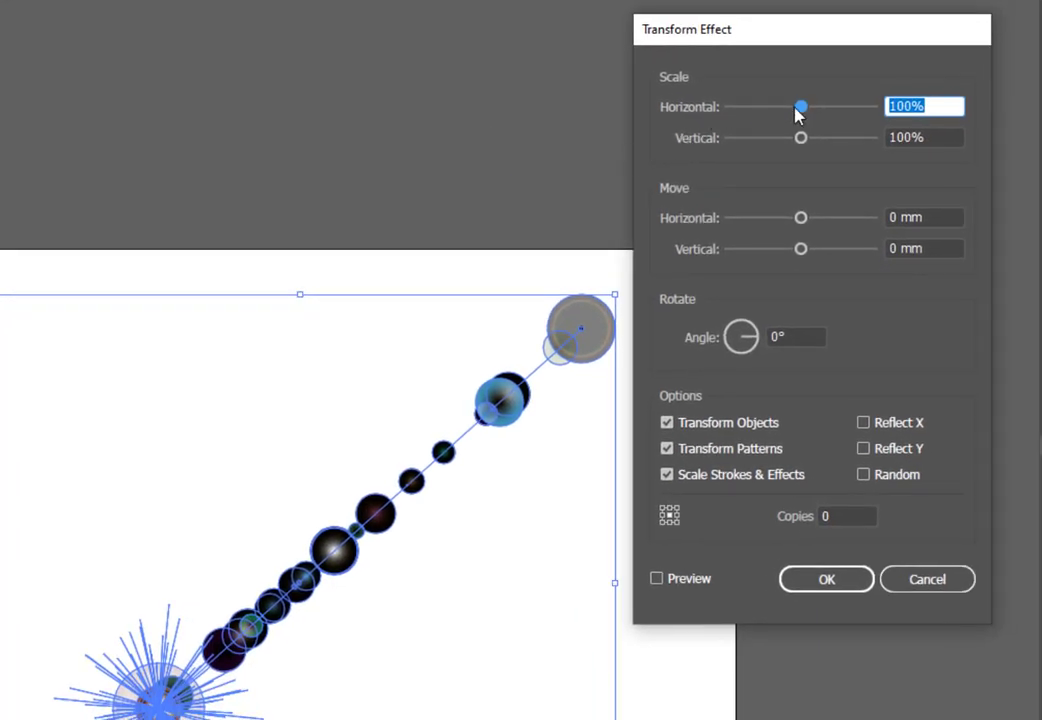
click(845, 516)
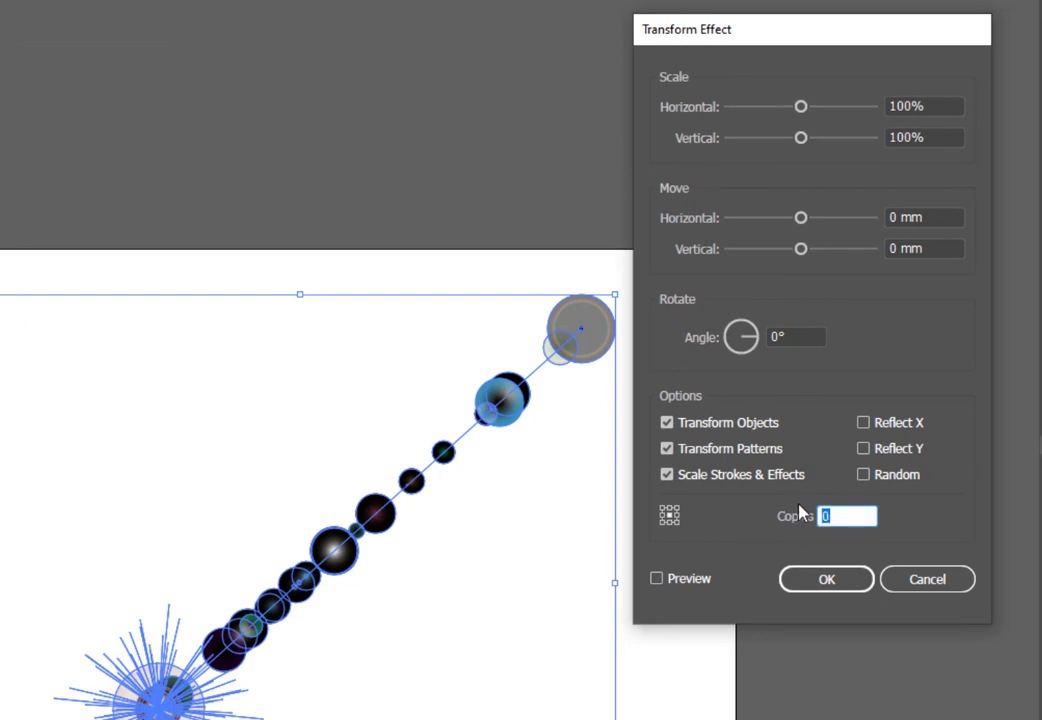
text(40)
drag(810, 337, 740, 347)
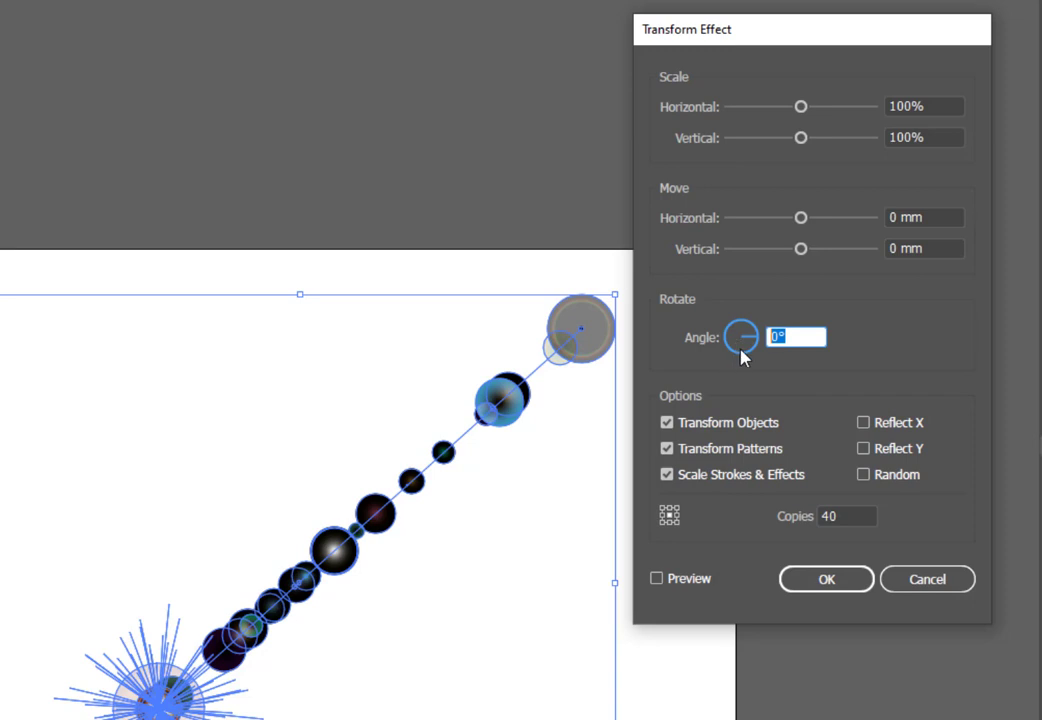
text(15)
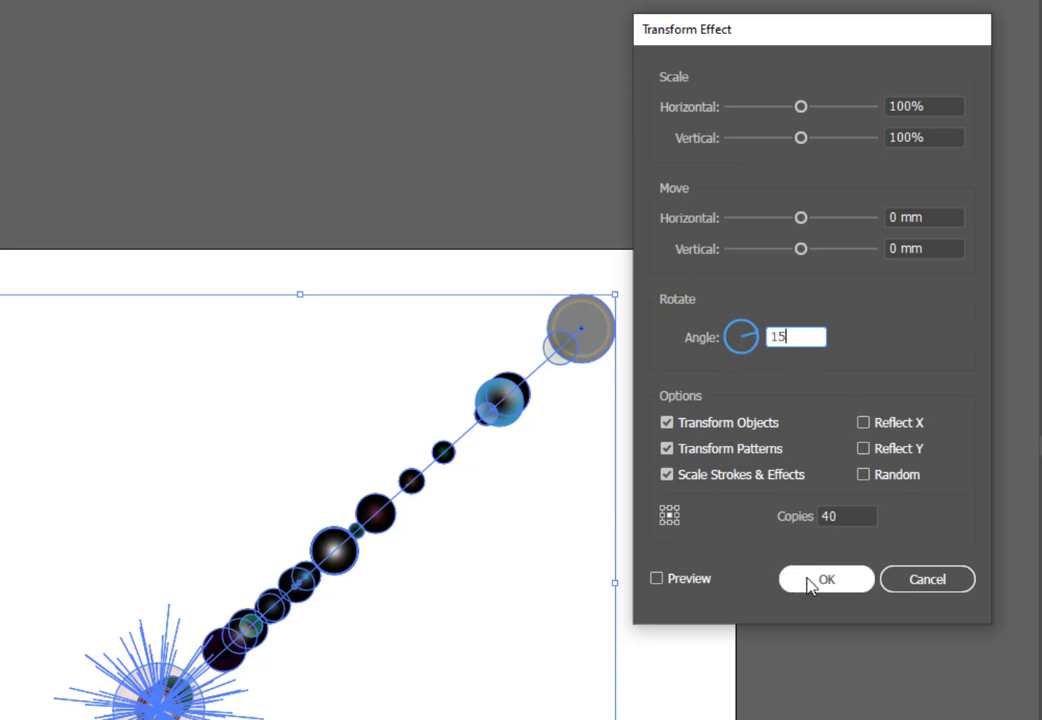
click(935, 580)
Deselect the flare and draw a rectangle covering the whole artboard
click(700, 450)
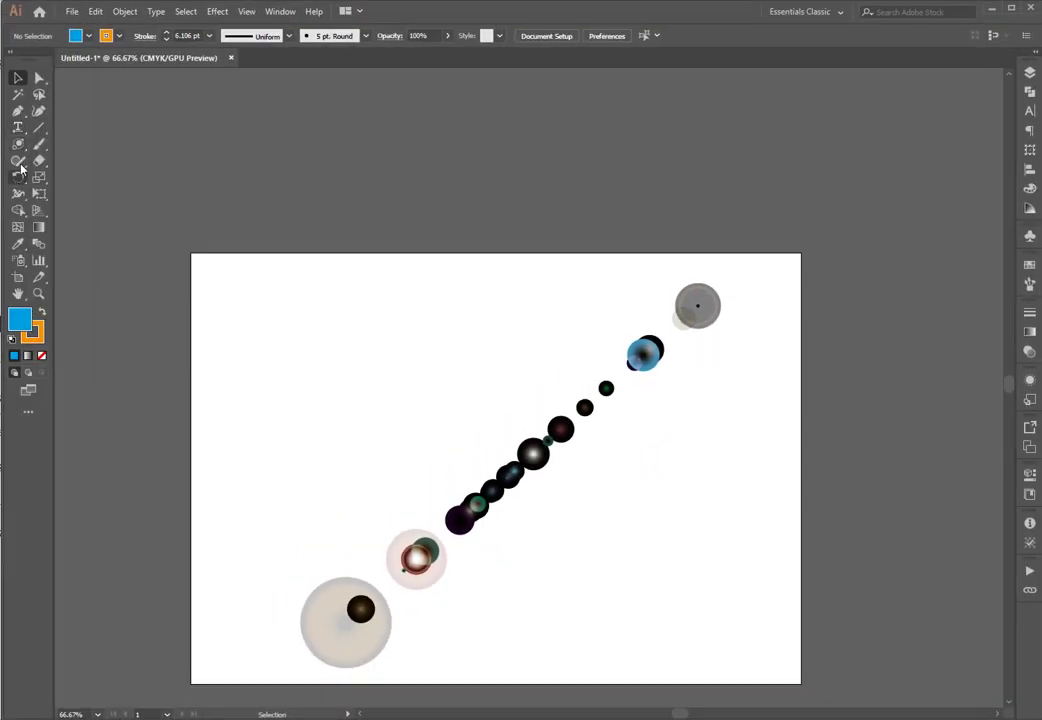
drag(18, 143, 65, 145)
mouse_move(192, 252)
mouse_down()
mouse_move(751, 623)
mouse_move(802, 683)
mouse_up()
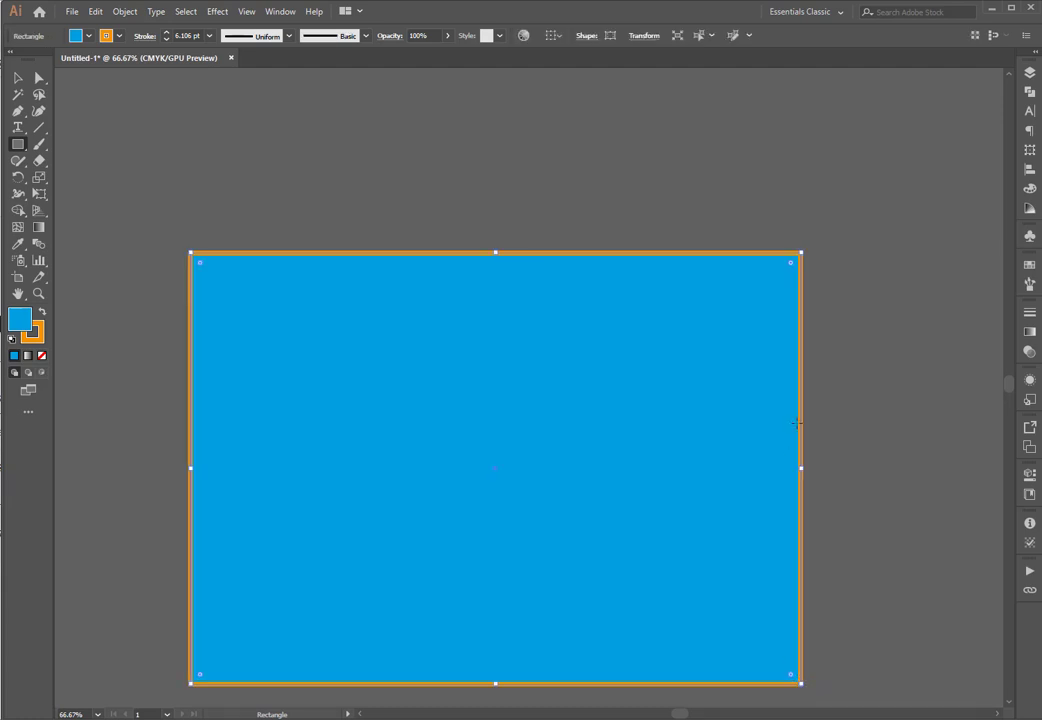
Remove the stroke from the artboard-sized rectangle and fill it with black
click(104, 35)
click(0, 59)
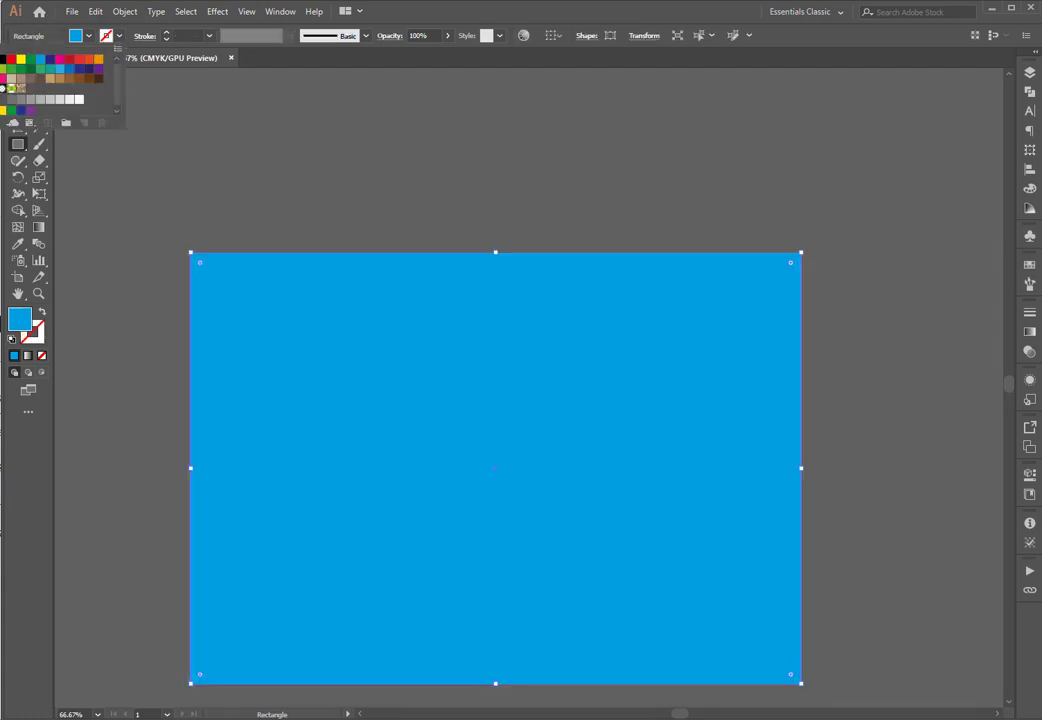
click(88, 37)
click(87, 39)
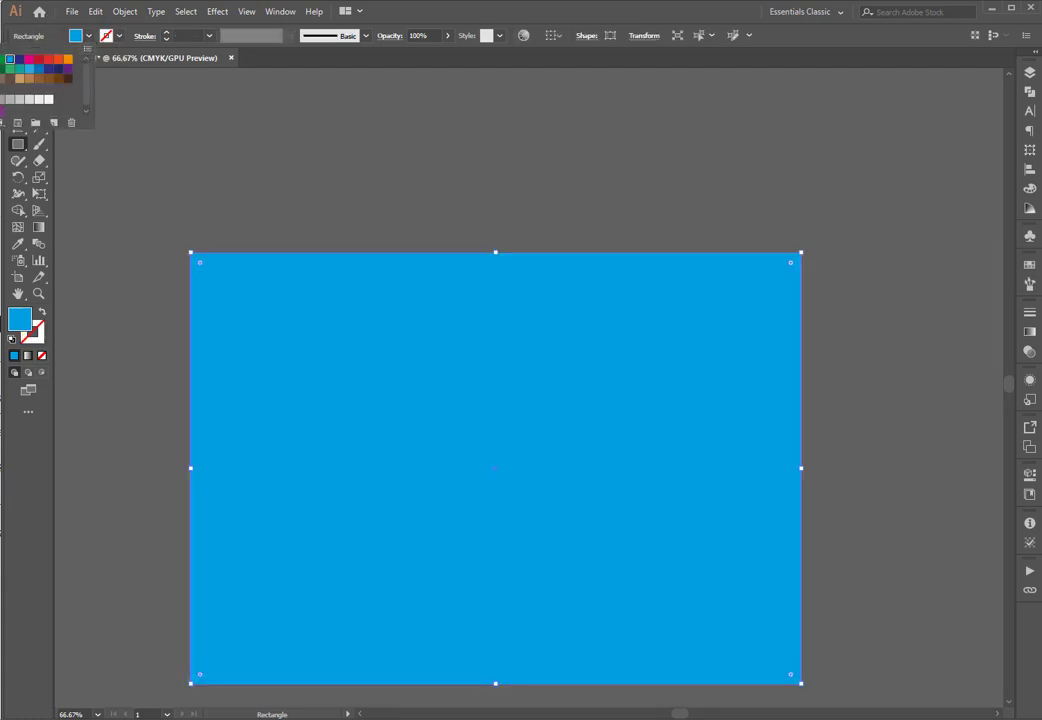
click(0, 59)
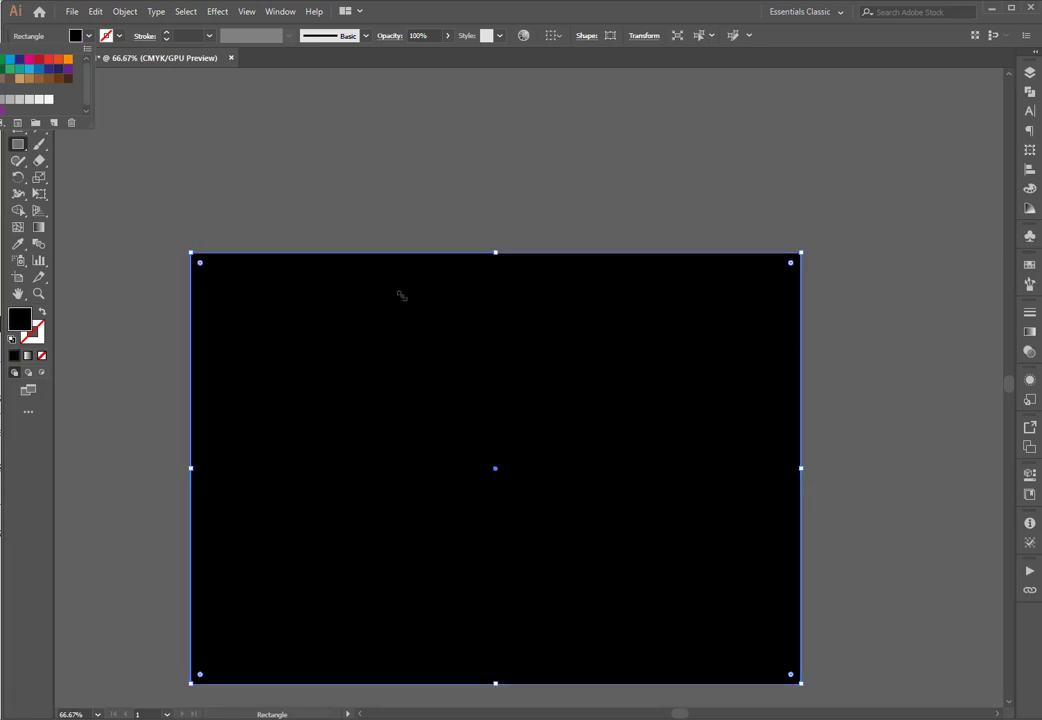
Send the black artboard-sized rectangle to the back, behind the flare
key(Escape)
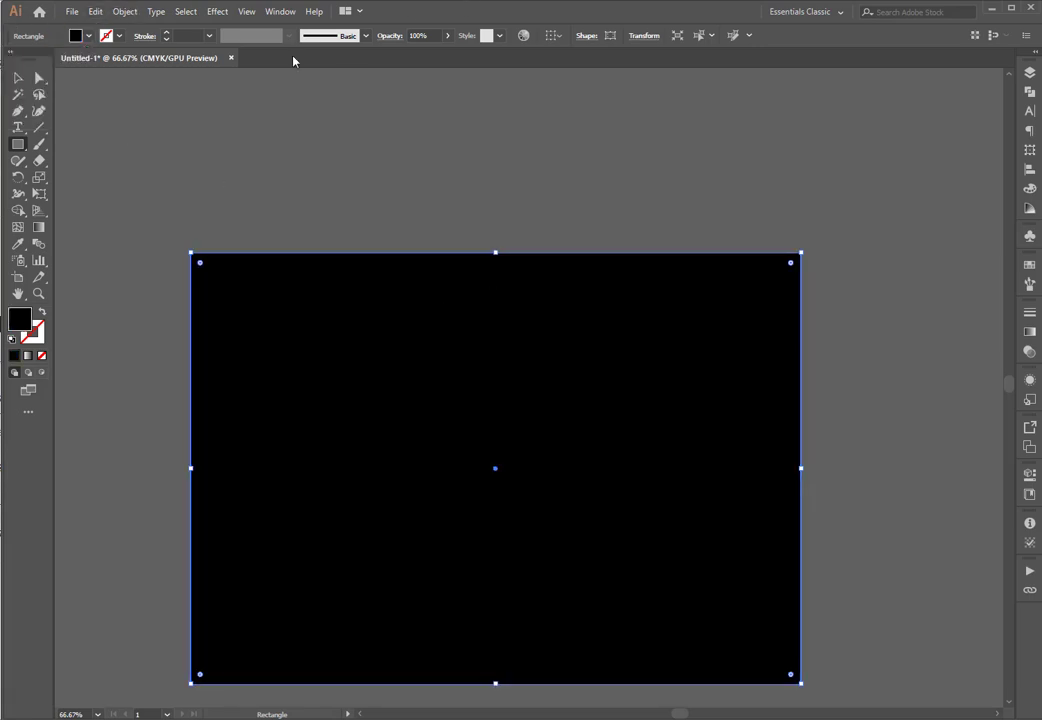
key(v)
key(ctrl+shift+[)
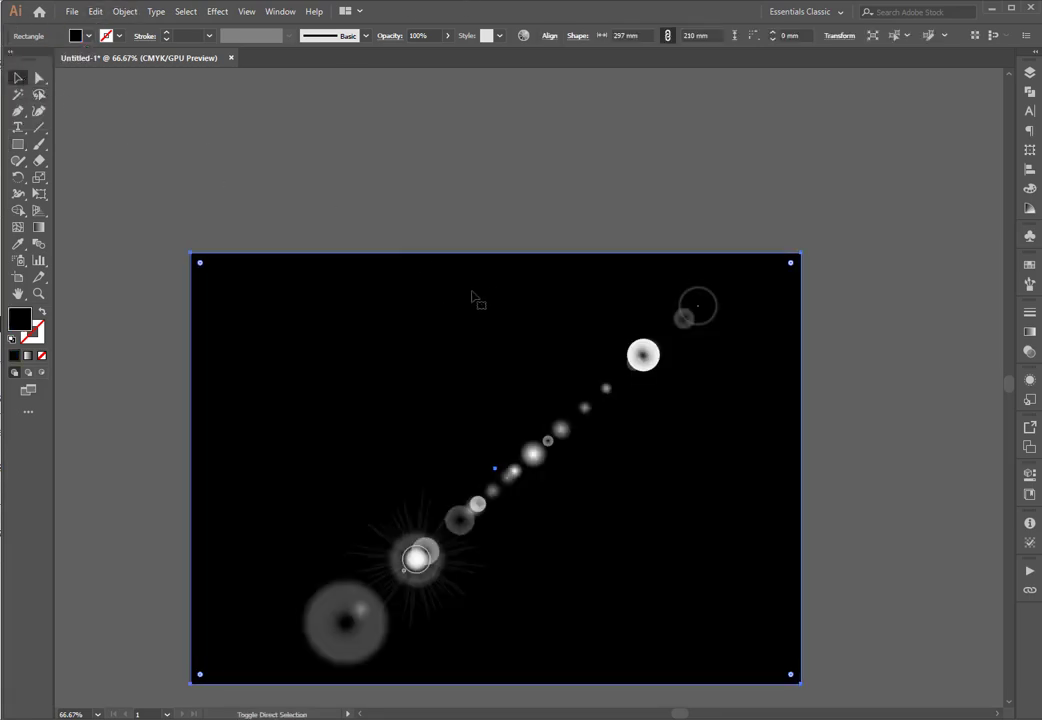
Apply a Transform effect to the flare with 40 copies and a rotation angle, so the copies form a circular pattern around its centre
click(643, 354)
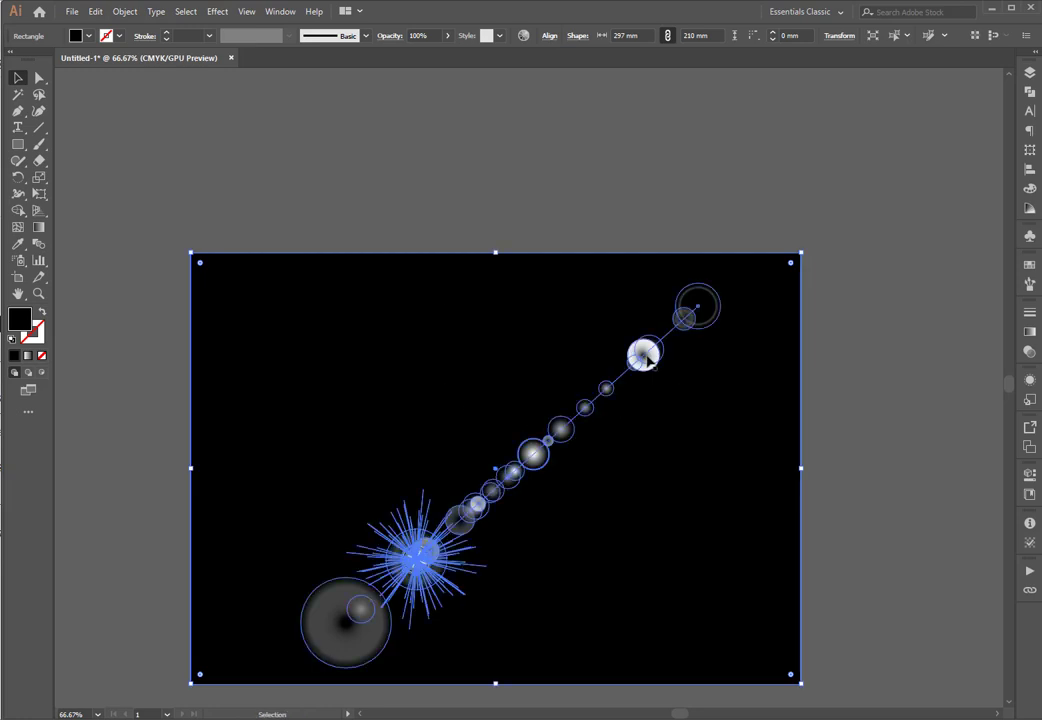
click(217, 11)
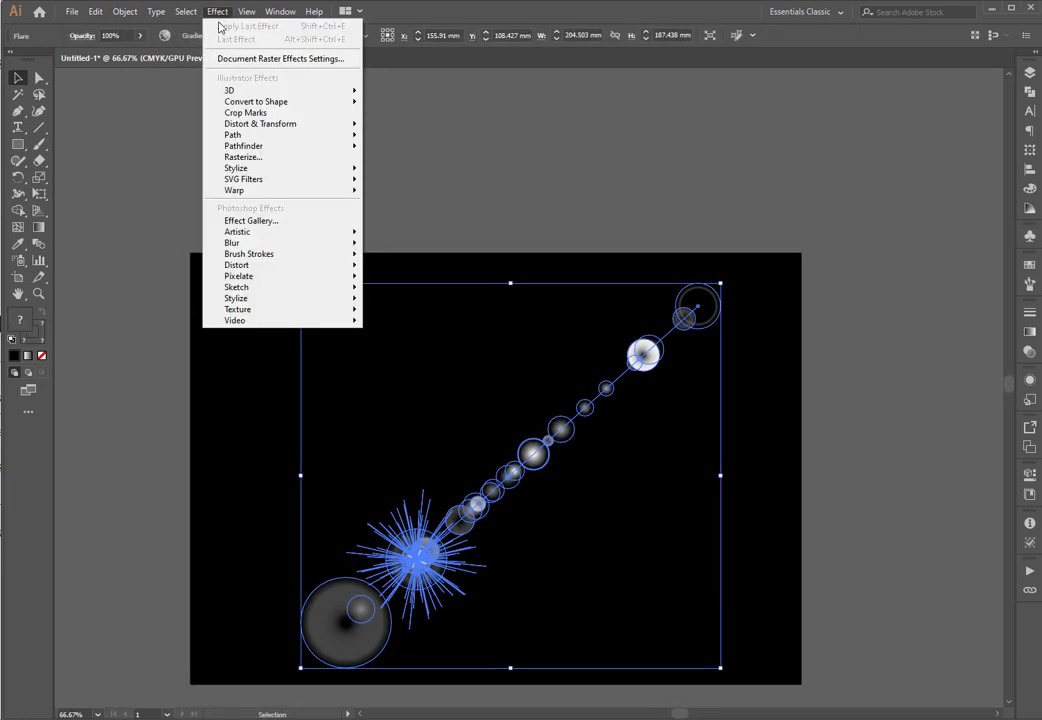
mouse_move(292, 130)
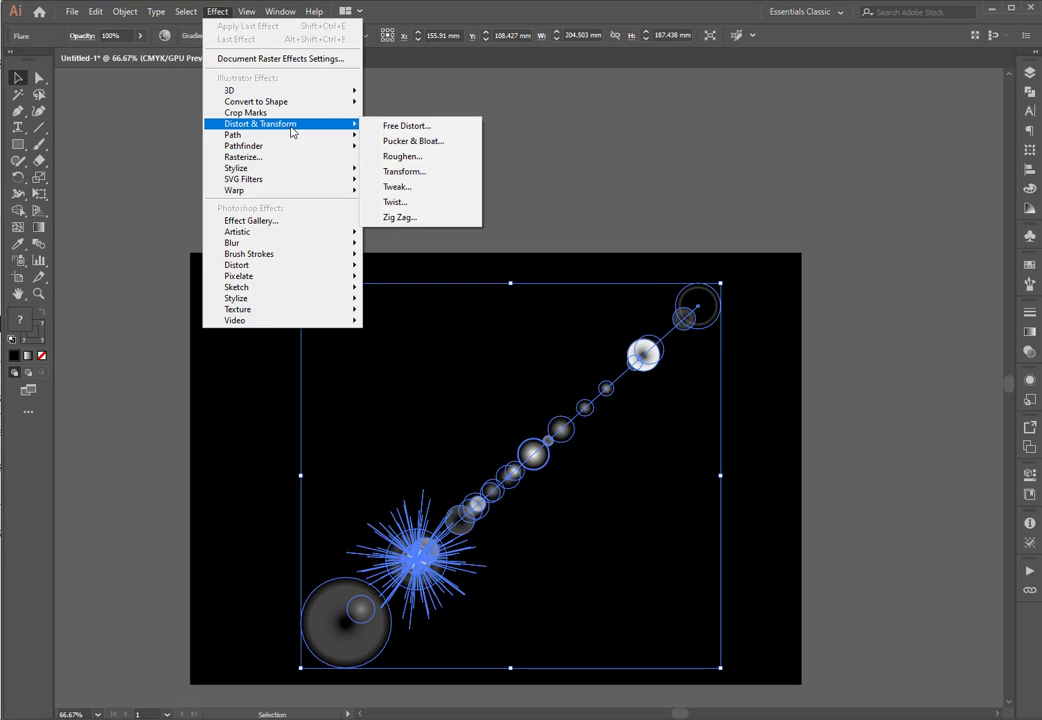
click(436, 176)
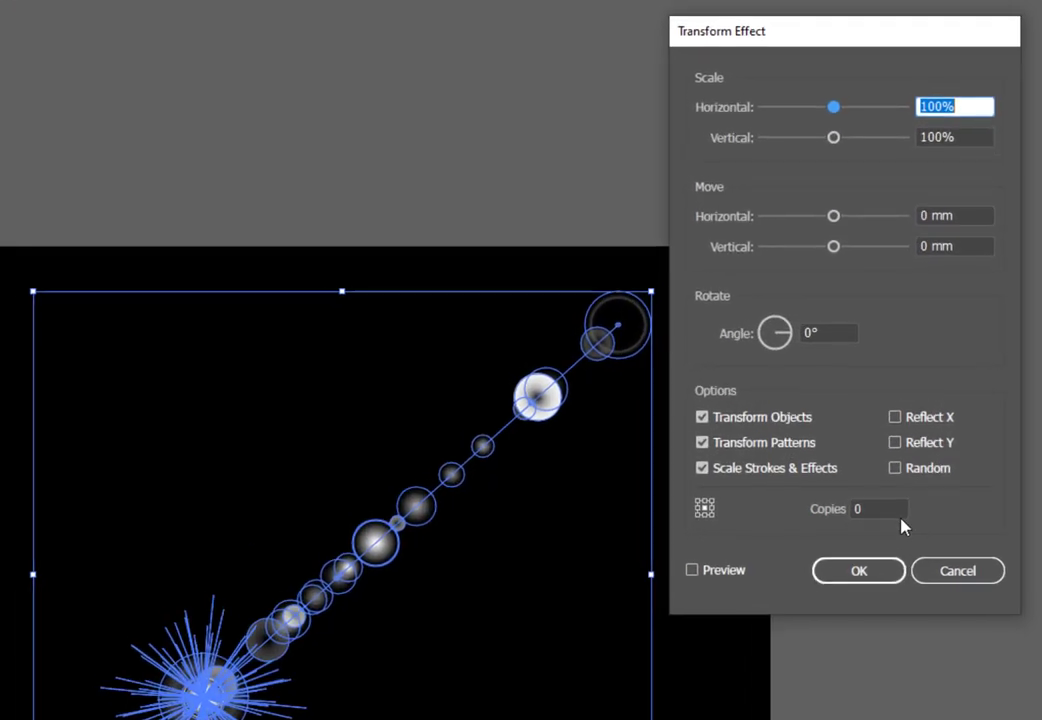
double_click(862, 509)
text(40)
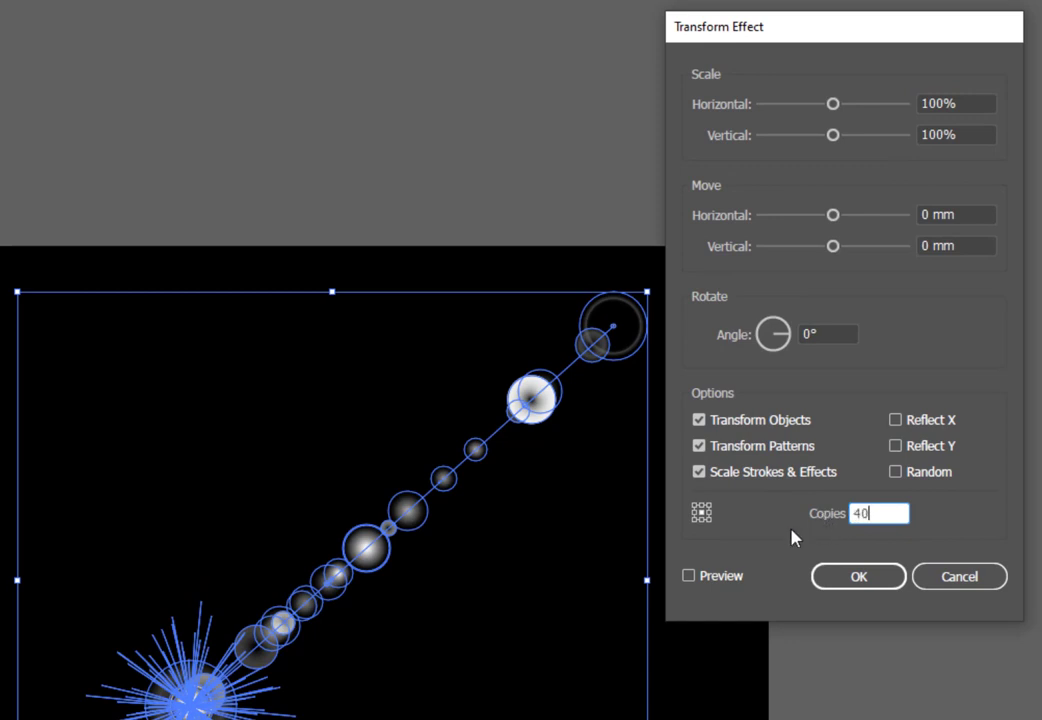
click(805, 335)
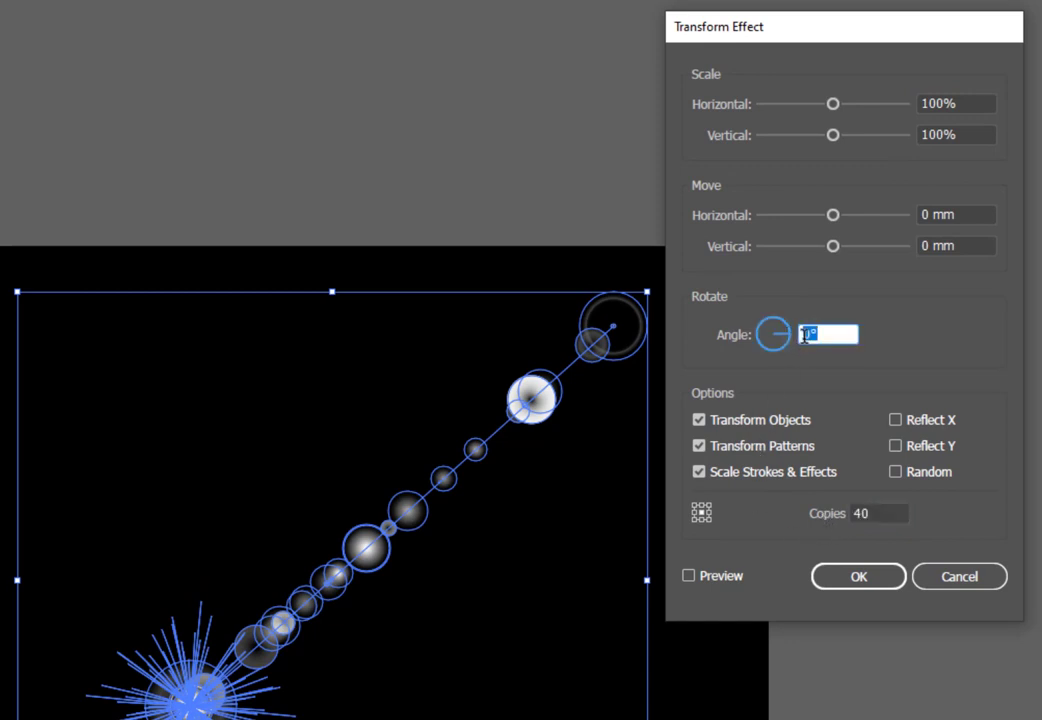
click(866, 580)
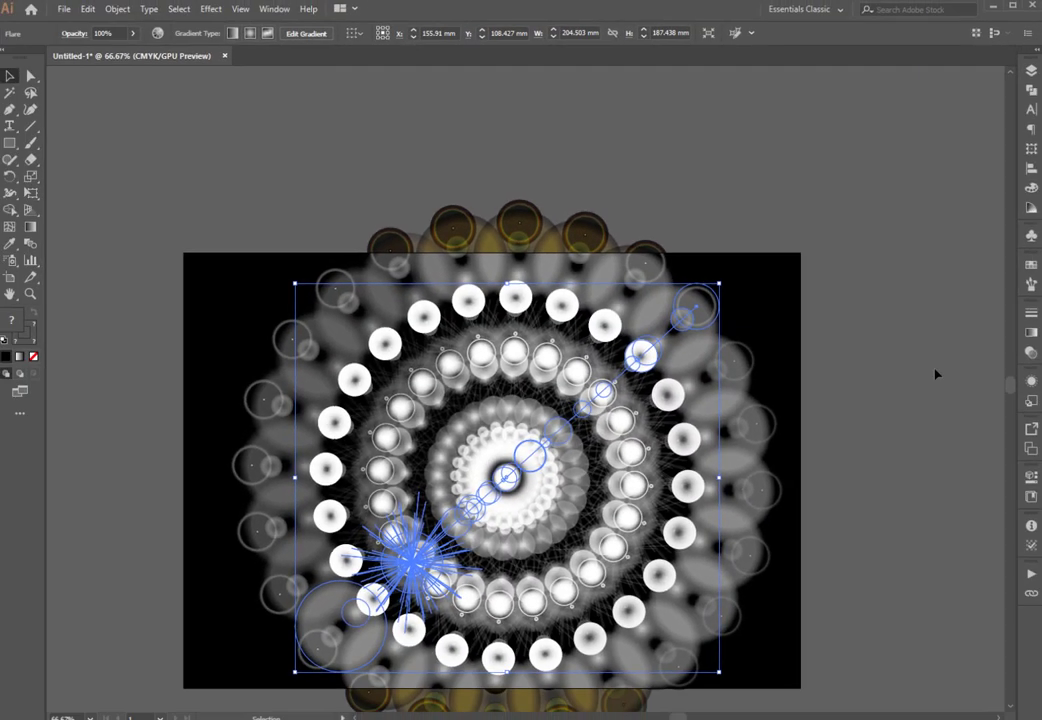
Enlarge the black rectangle to about 411 × 291 mm, position it behind the whole circular flare pattern, and deselect it
click(785, 275)
drag(801, 252, 962, 140)
scroll(912, 236, down, 3)
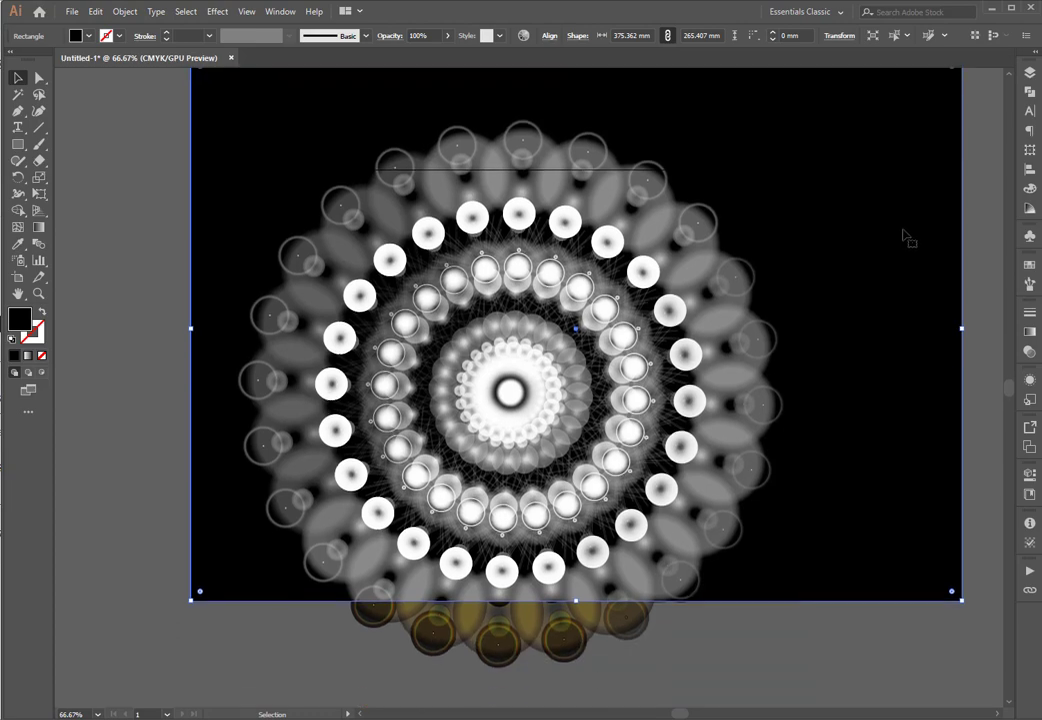
drag(907, 237, 820, 320)
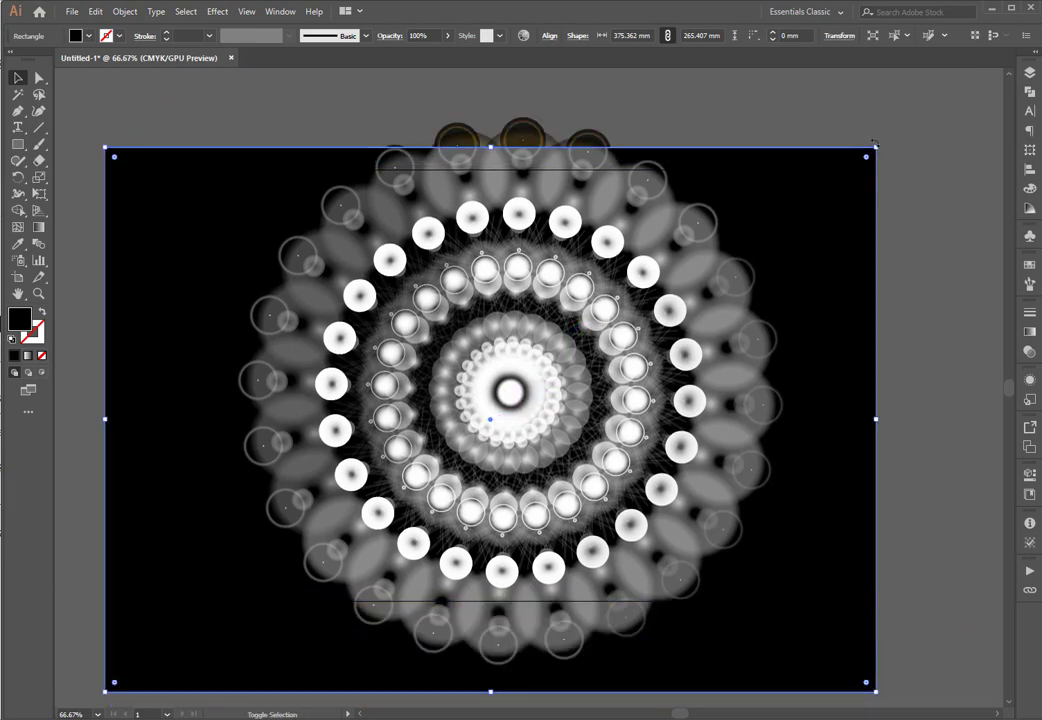
drag(873, 144, 949, 95)
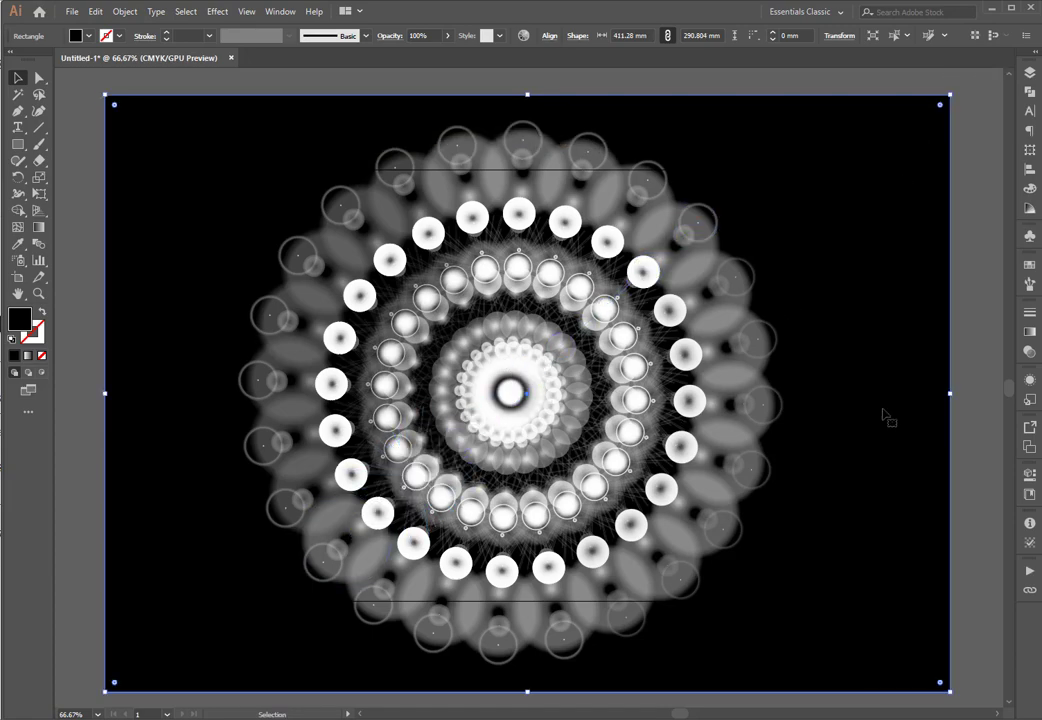
click(972, 291)
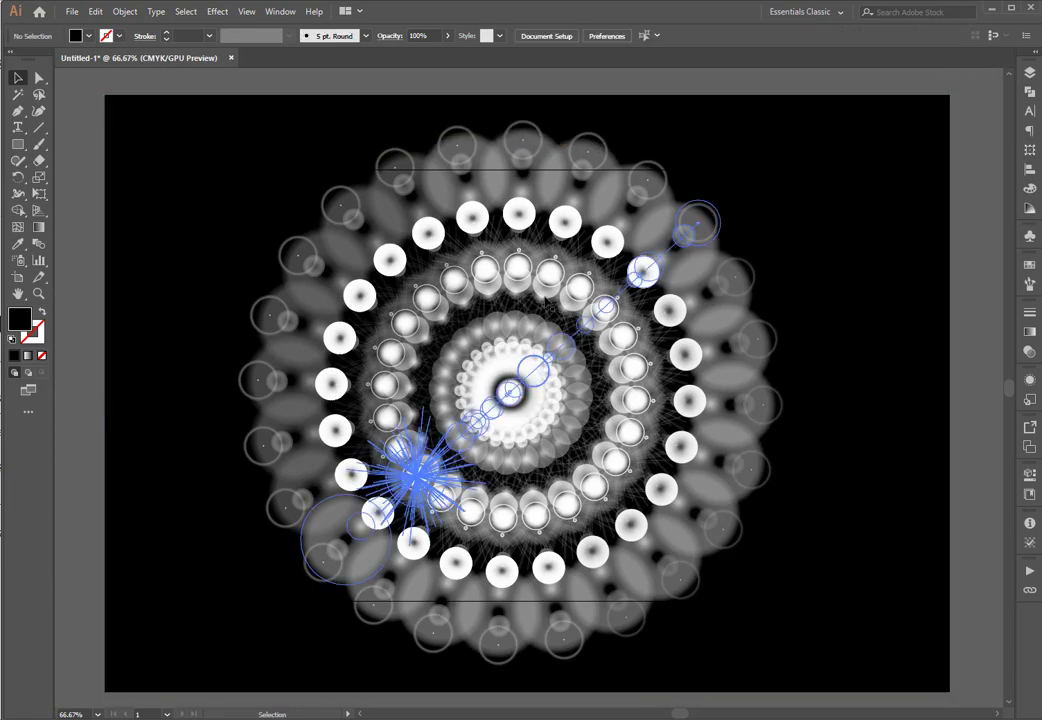